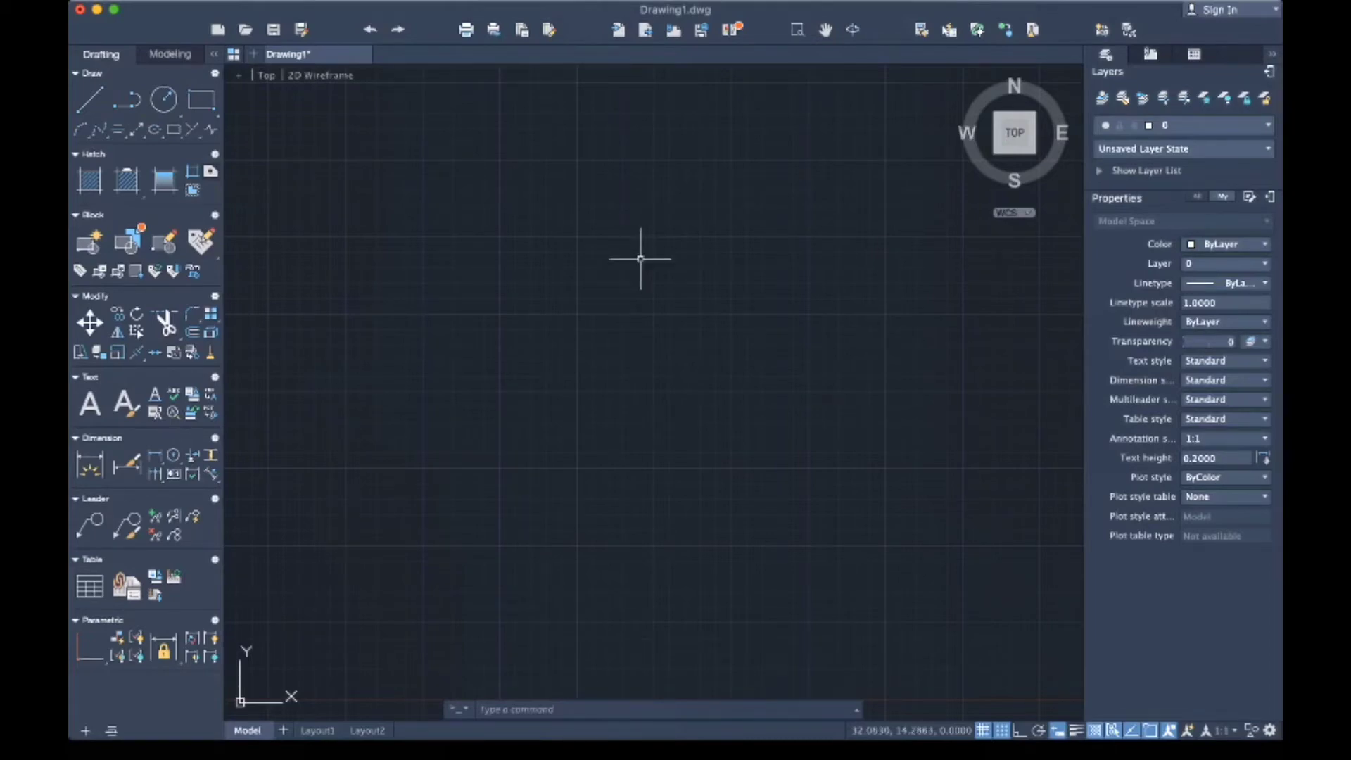
Draw a closed right triangle with LINE: vertical left side, horizontal base, diagonal hypotenuse.
left_click(90, 99)
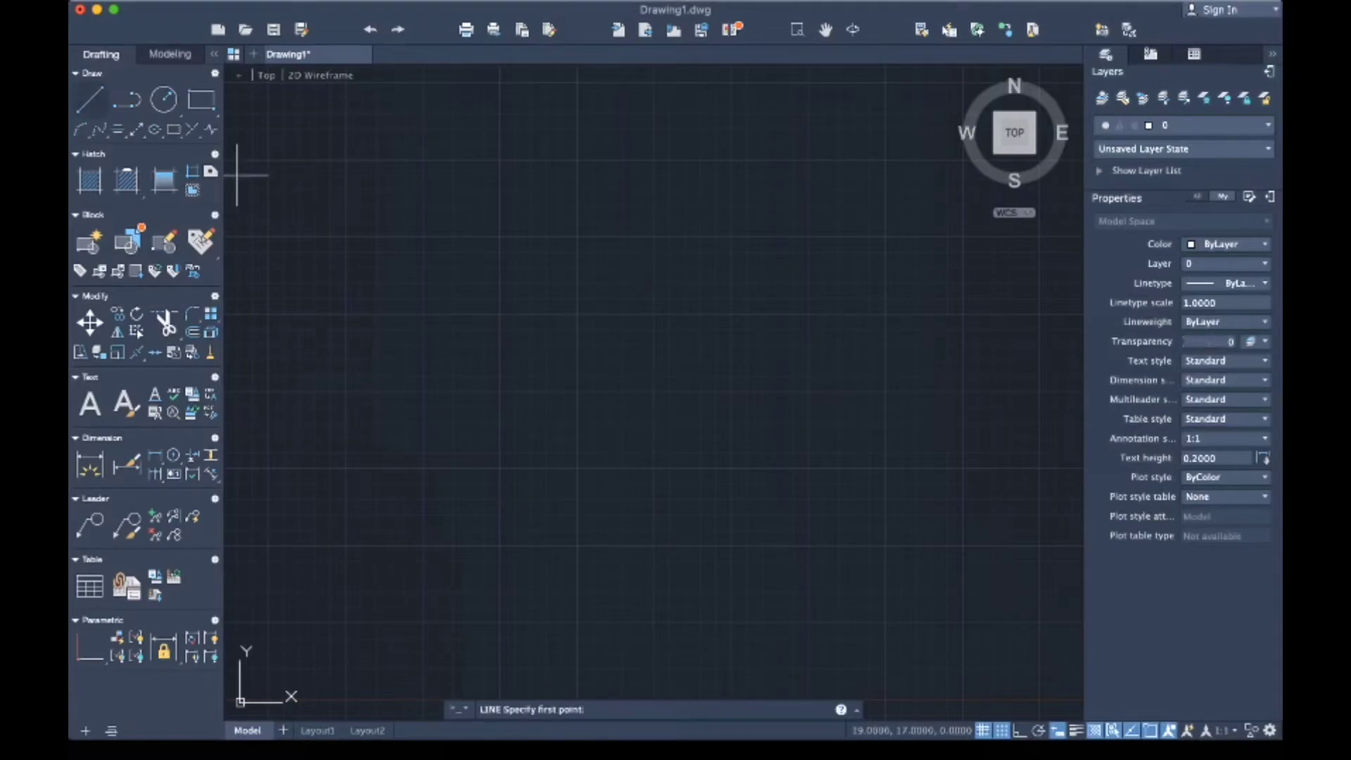
left_click(423, 392)
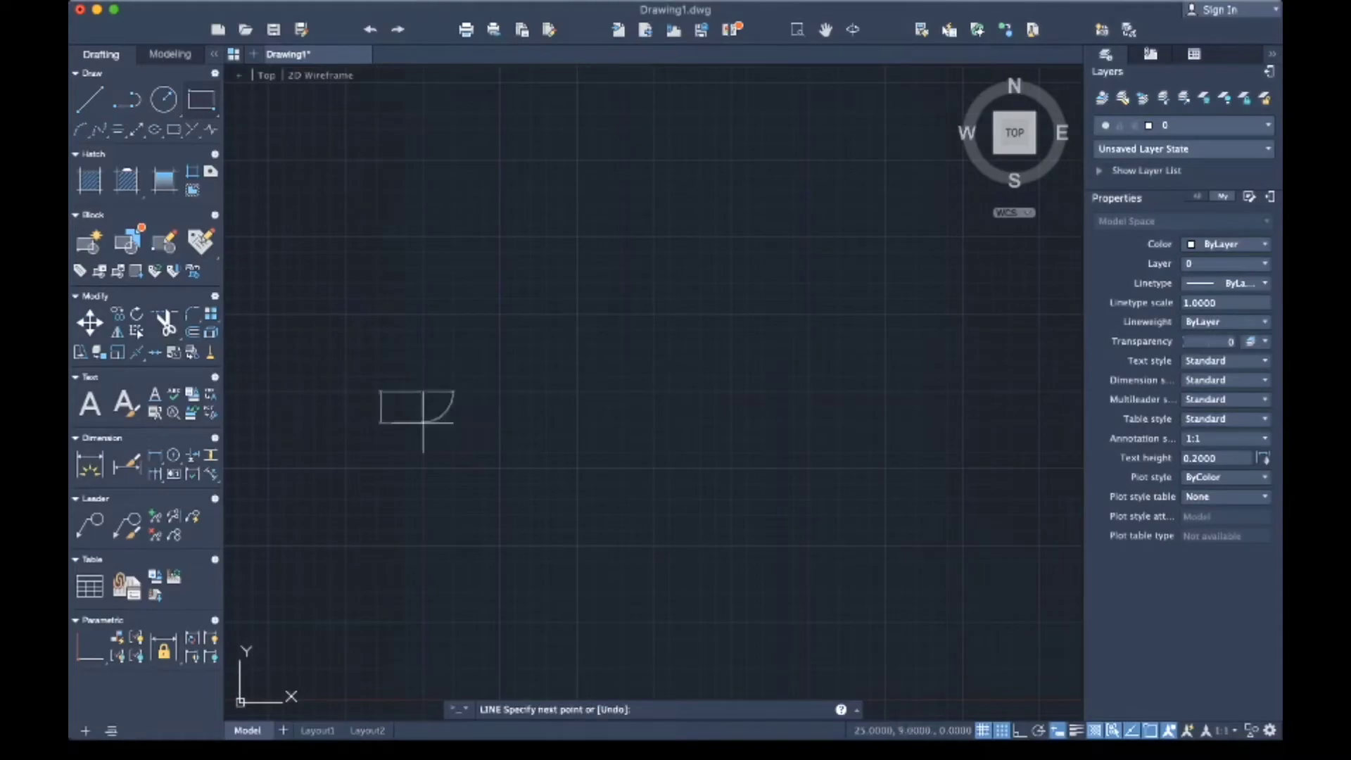
left_click(423, 530)
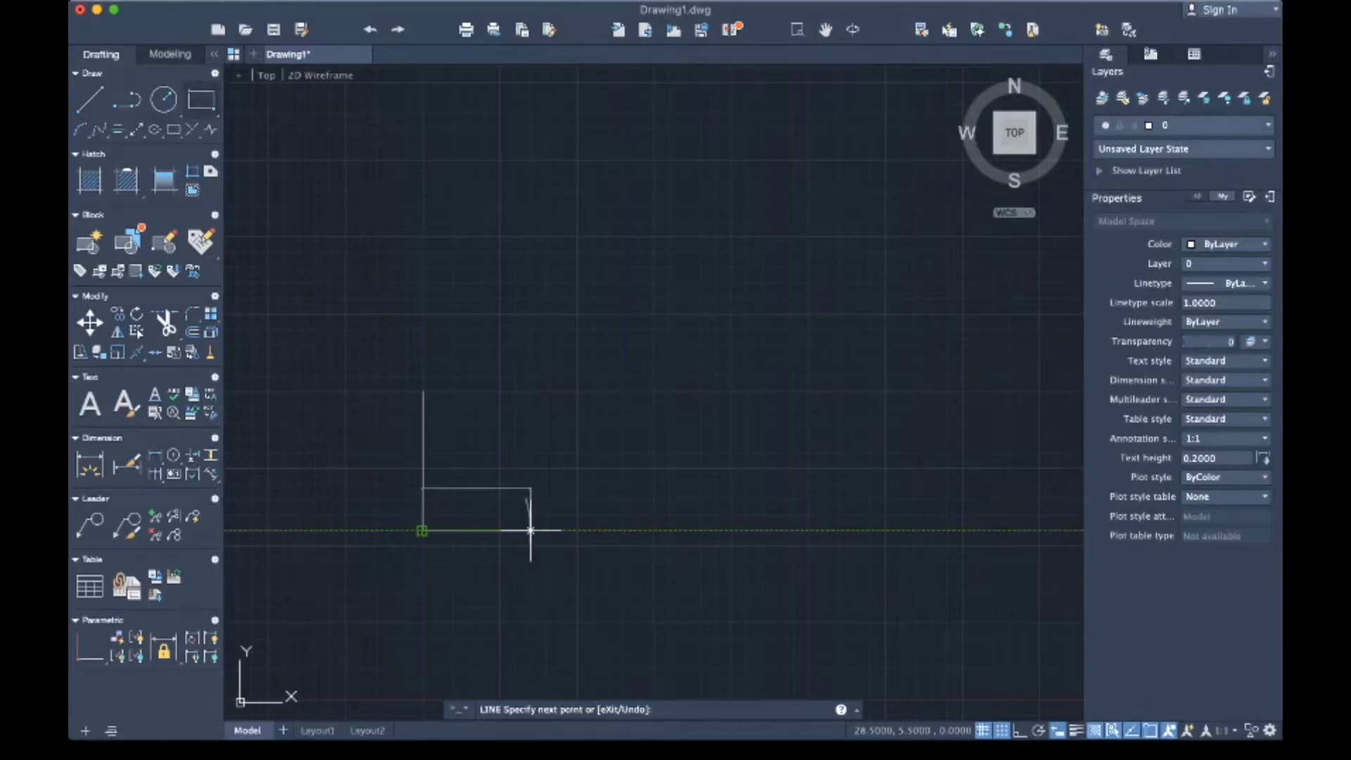
left_click(577, 530)
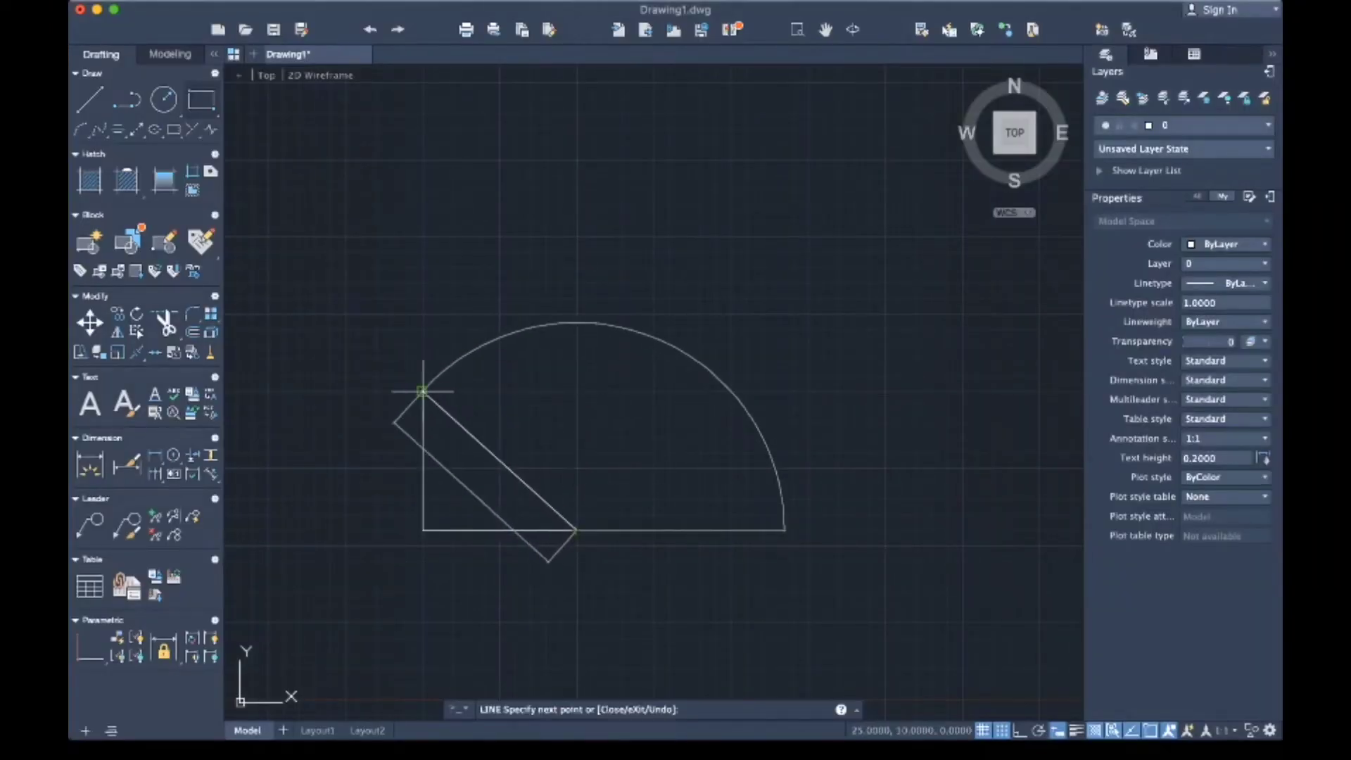
left_click(437, 392)
key("Return")
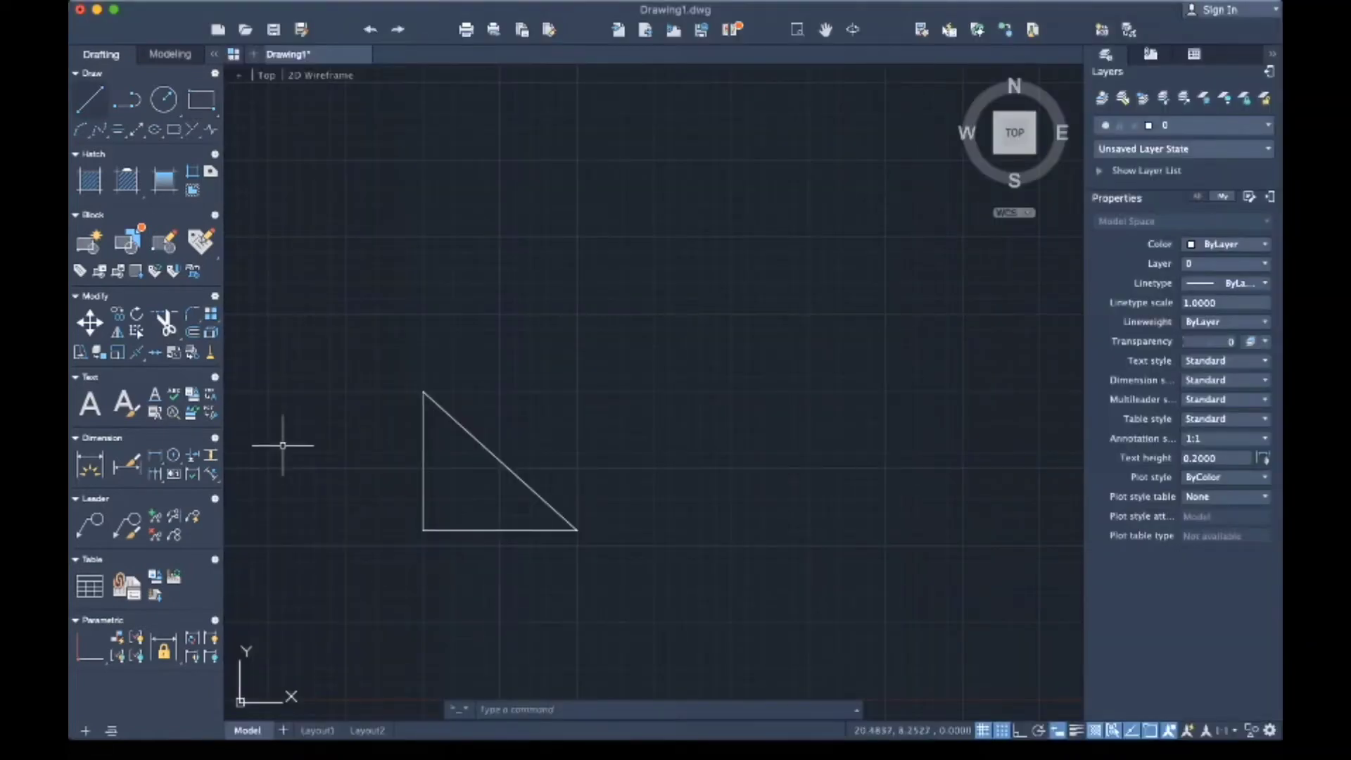
Draw a vertical axis line to the right of the triangle and launch MIRROR with MI.
left_click(90, 100)
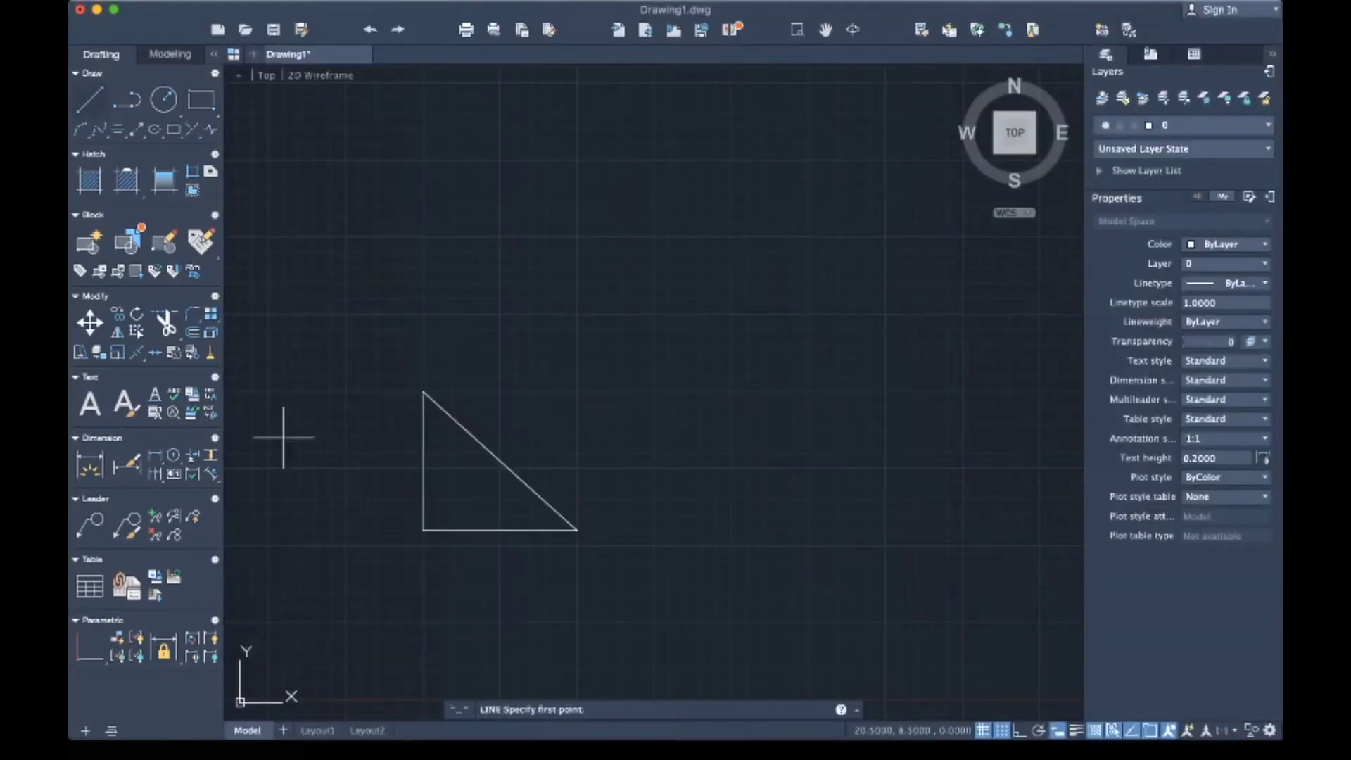
left_click(653, 391)
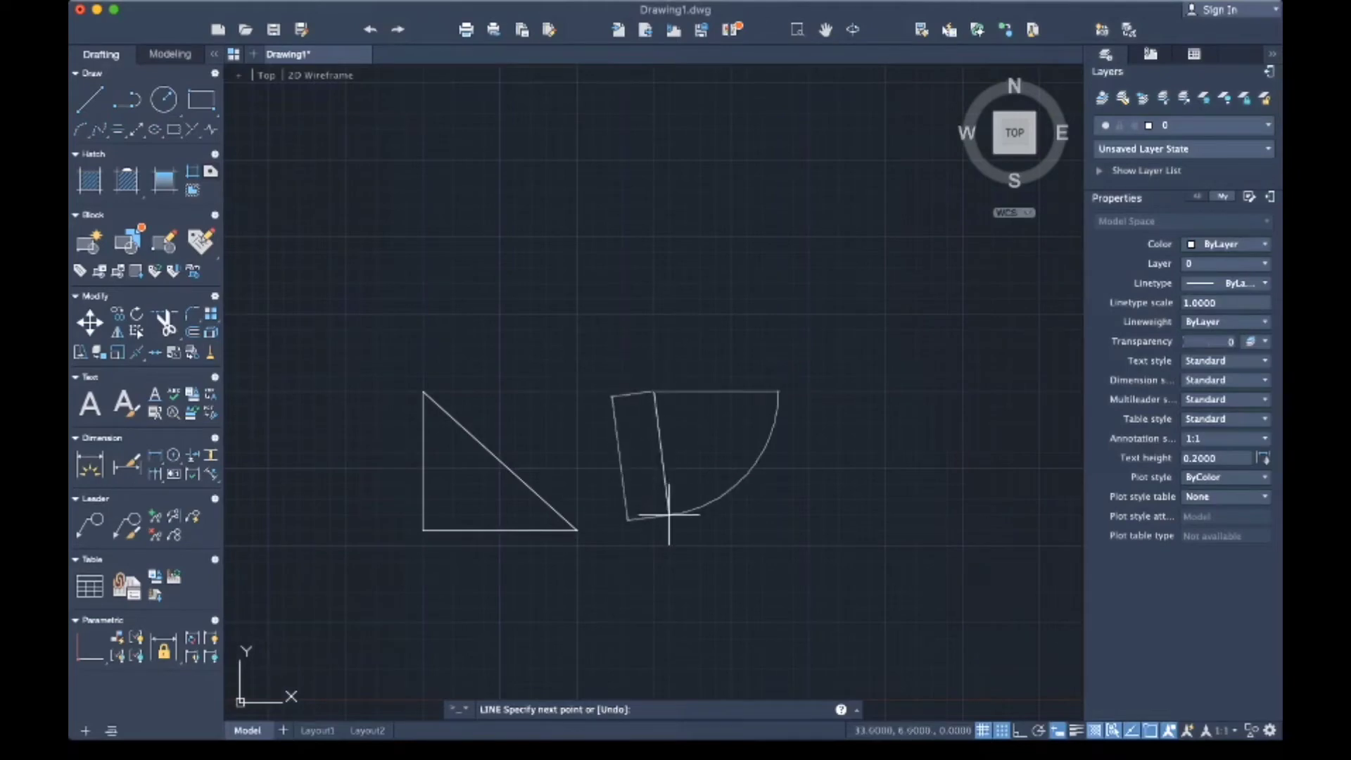
left_click(654, 529)
key("Return")
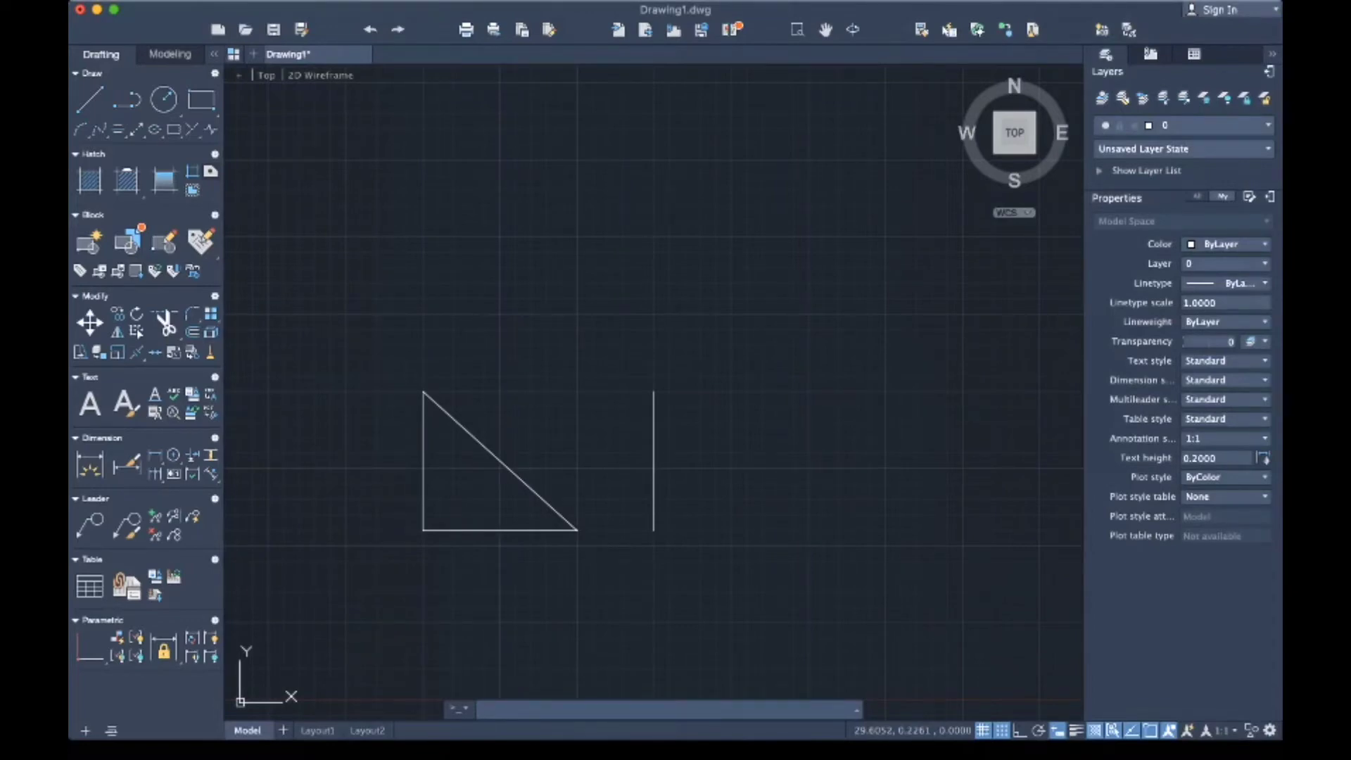
type("MI")
key("Return")
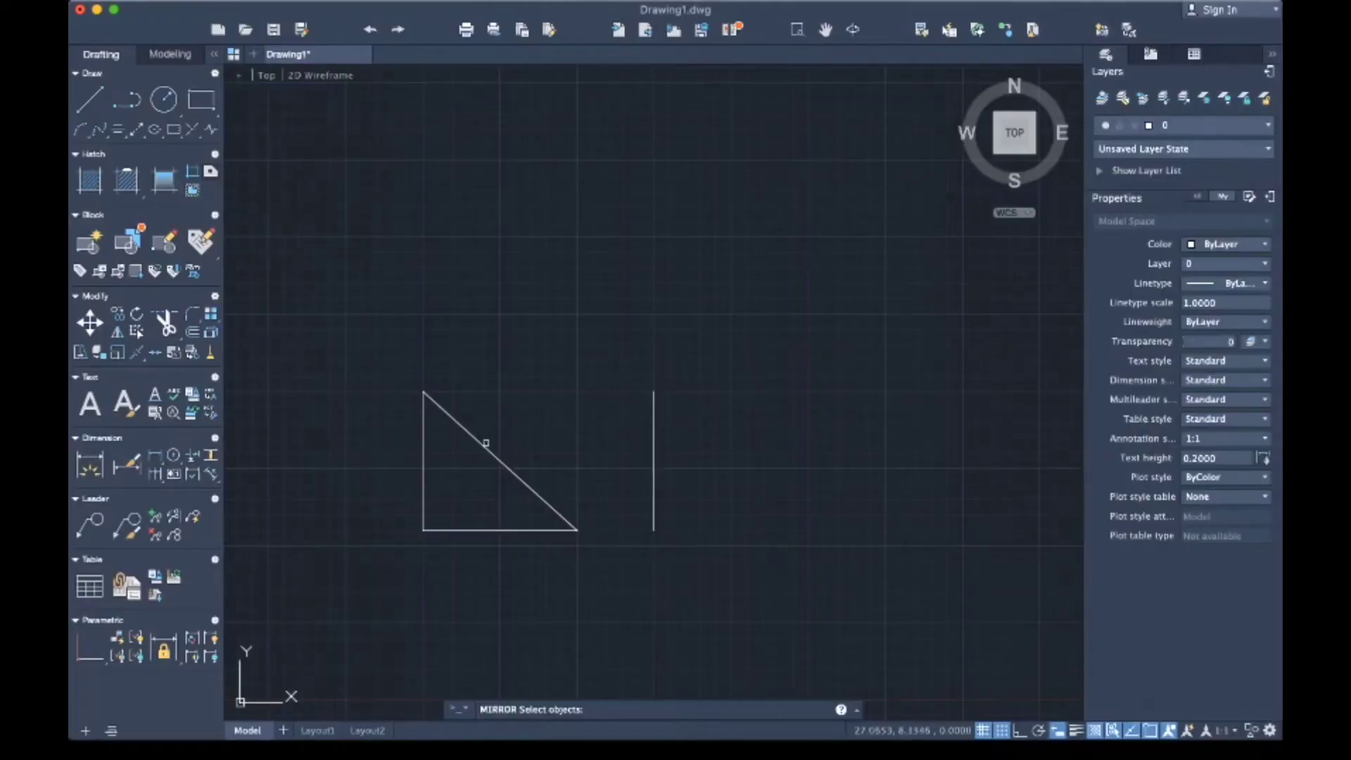
Mirror the triangle's three lines across the vertical axis line's two endpoints.
left_click(422, 452)
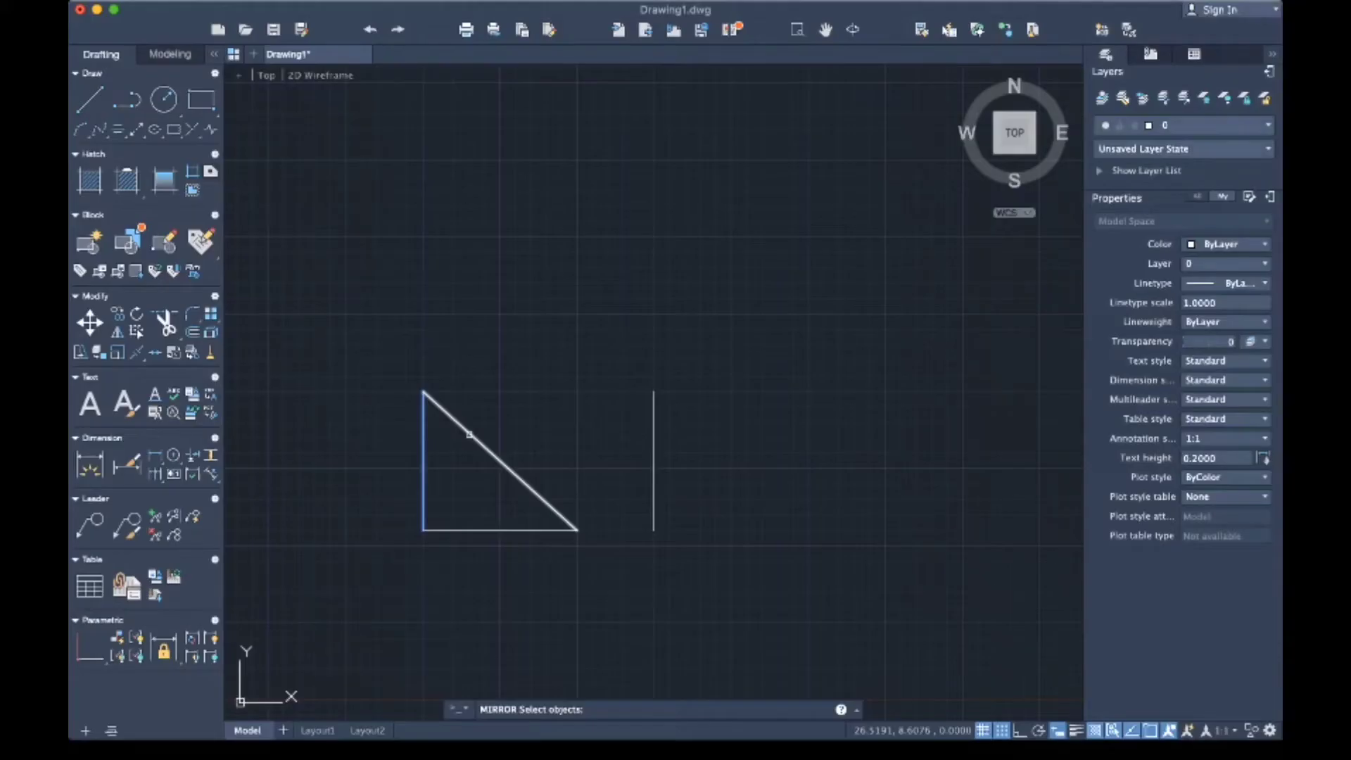
left_click(470, 435)
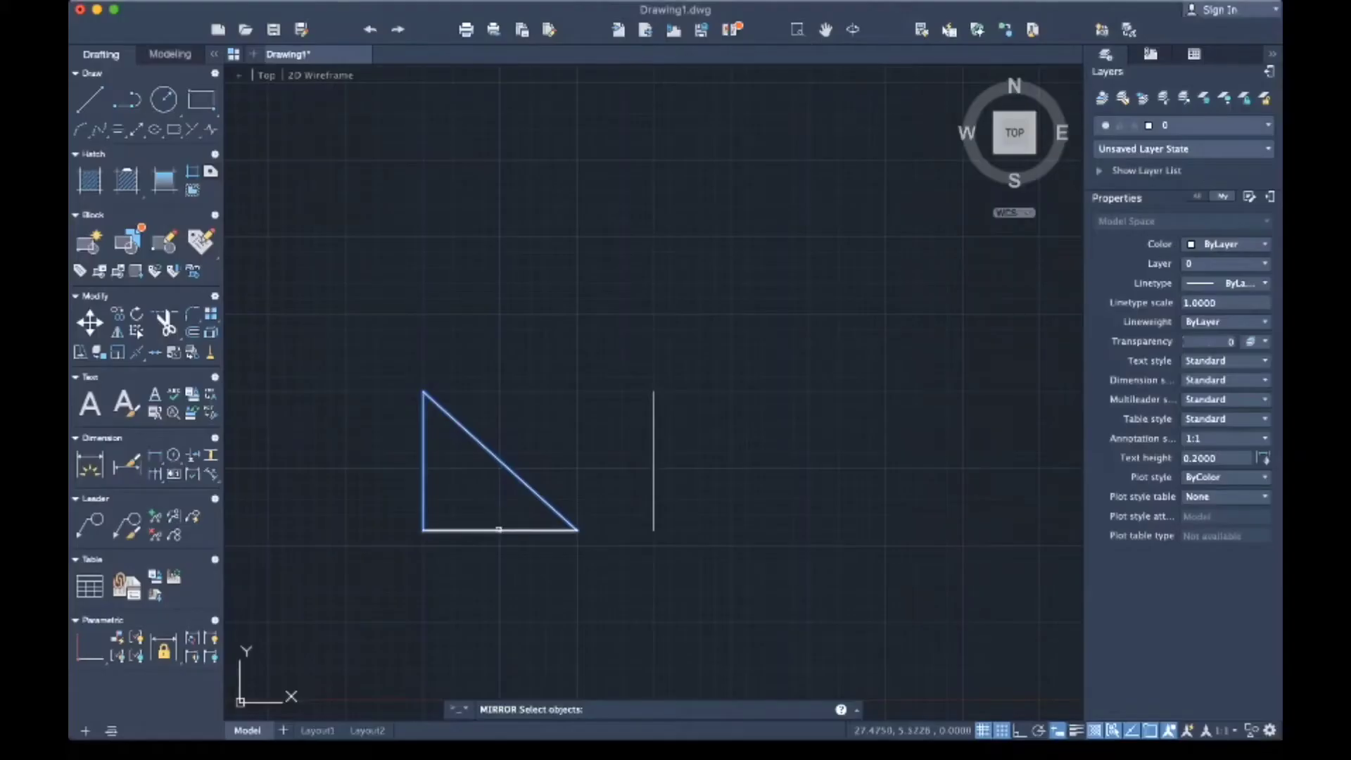
left_click(499, 531)
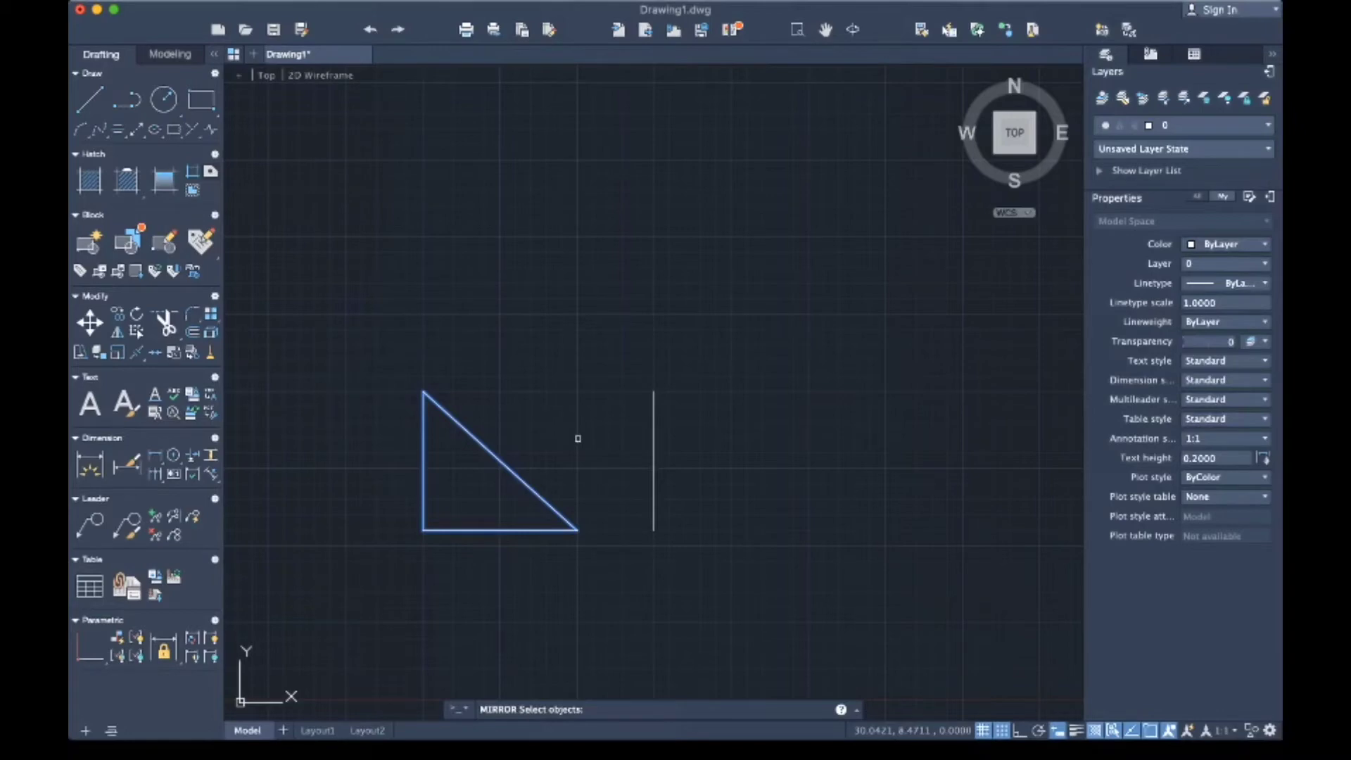
key("Return")
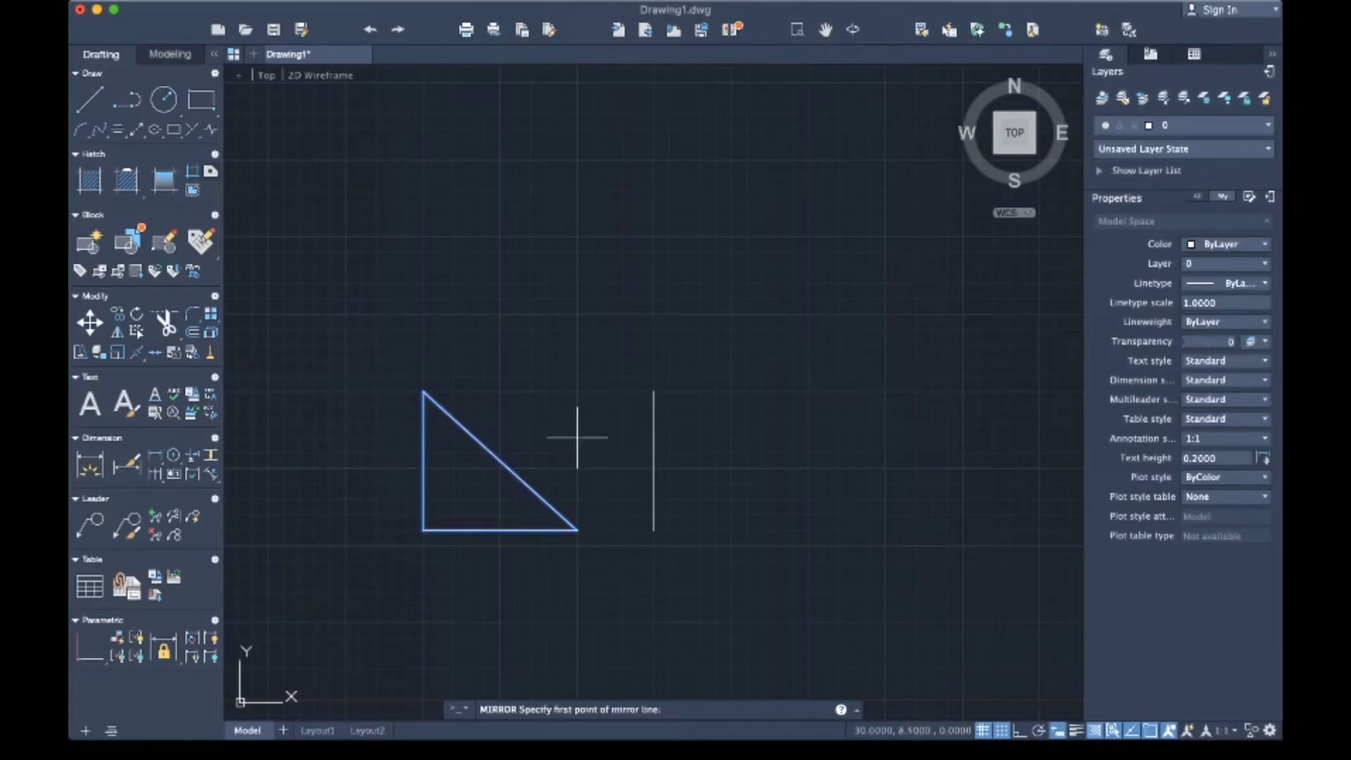
left_click(654, 391)
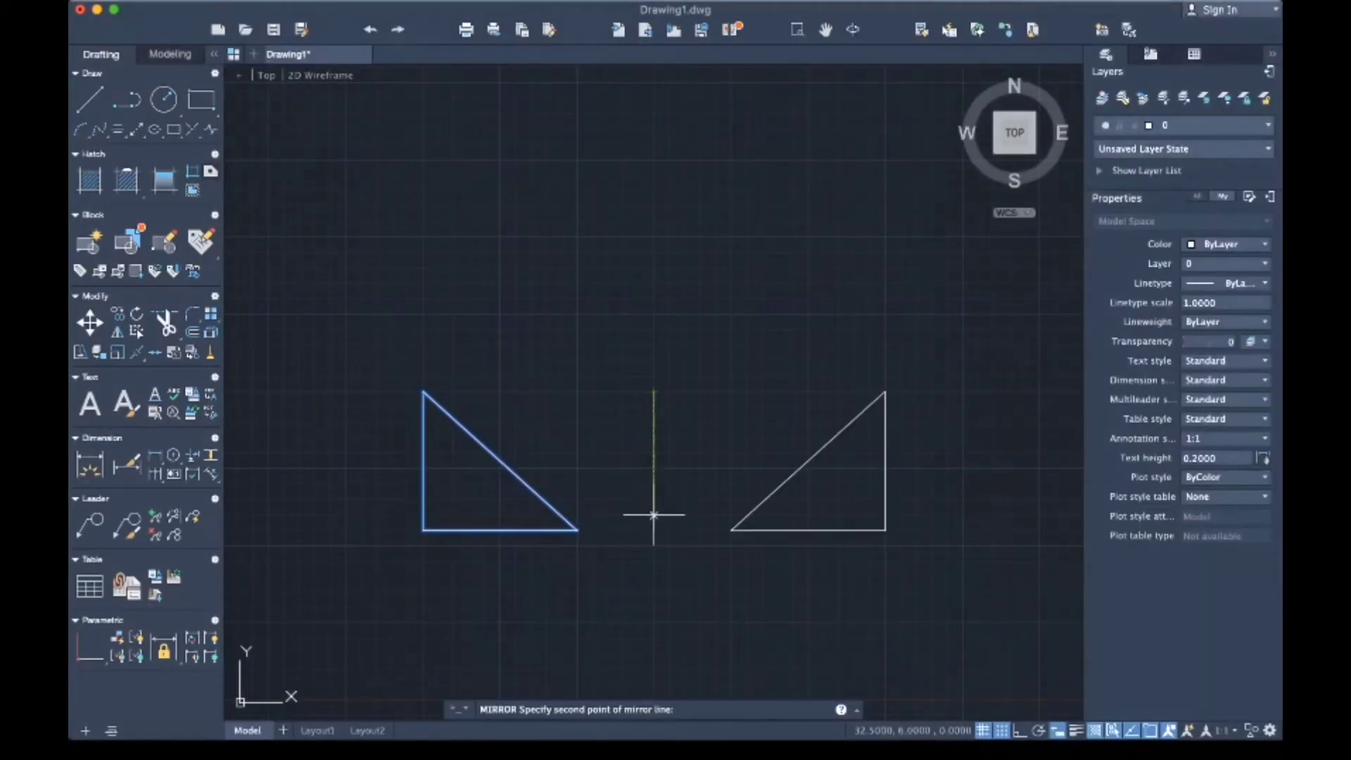
left_click(654, 514)
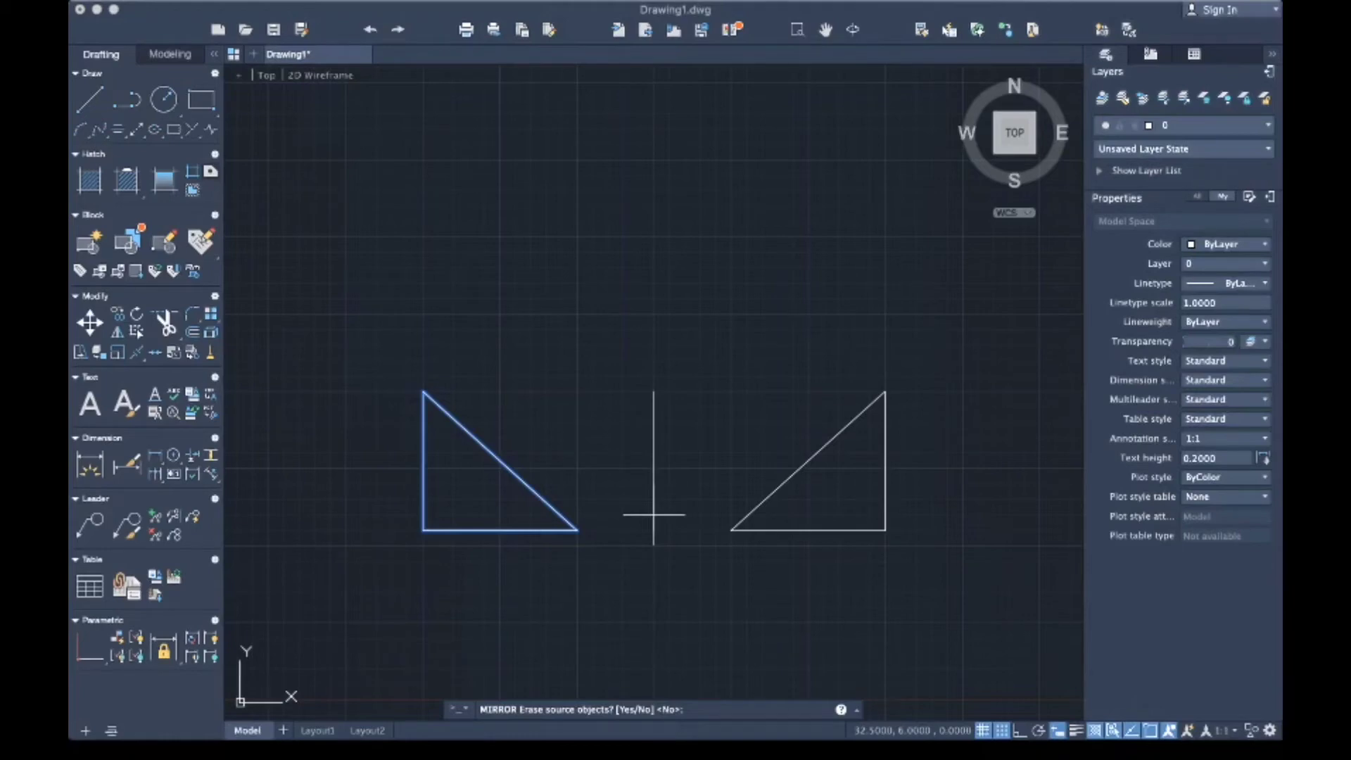
Keep the source triangle, then delete the vertical axis line and the mirrored triangle's three lines.
key("Return")
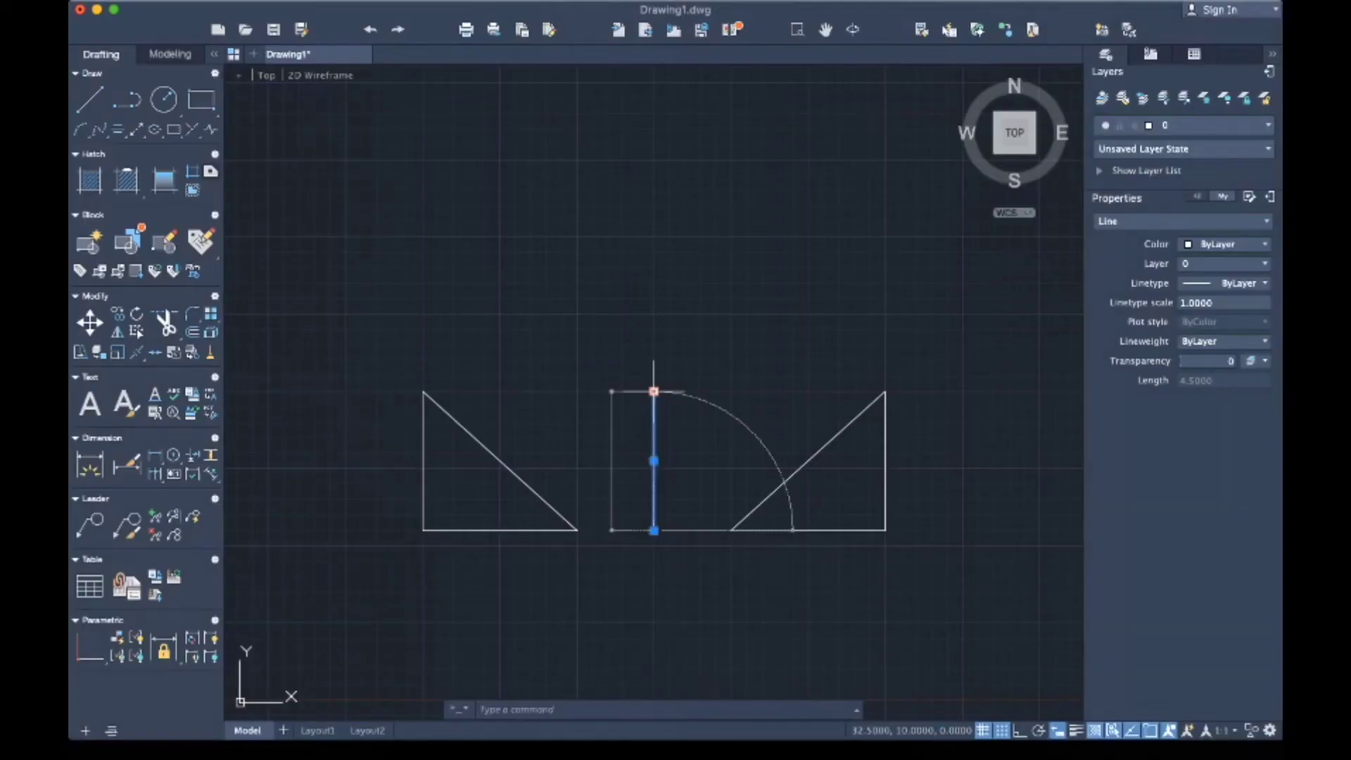
key("Delete")
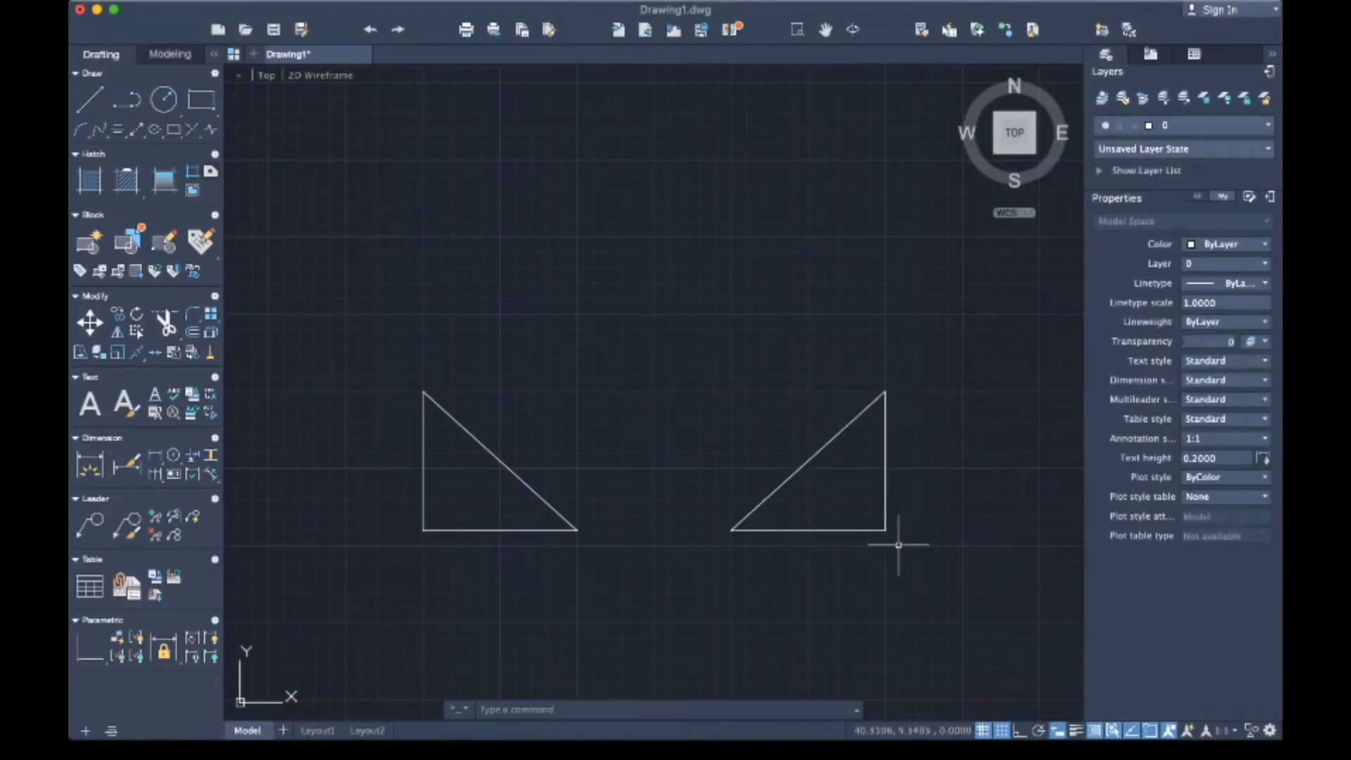
left_click(830, 442)
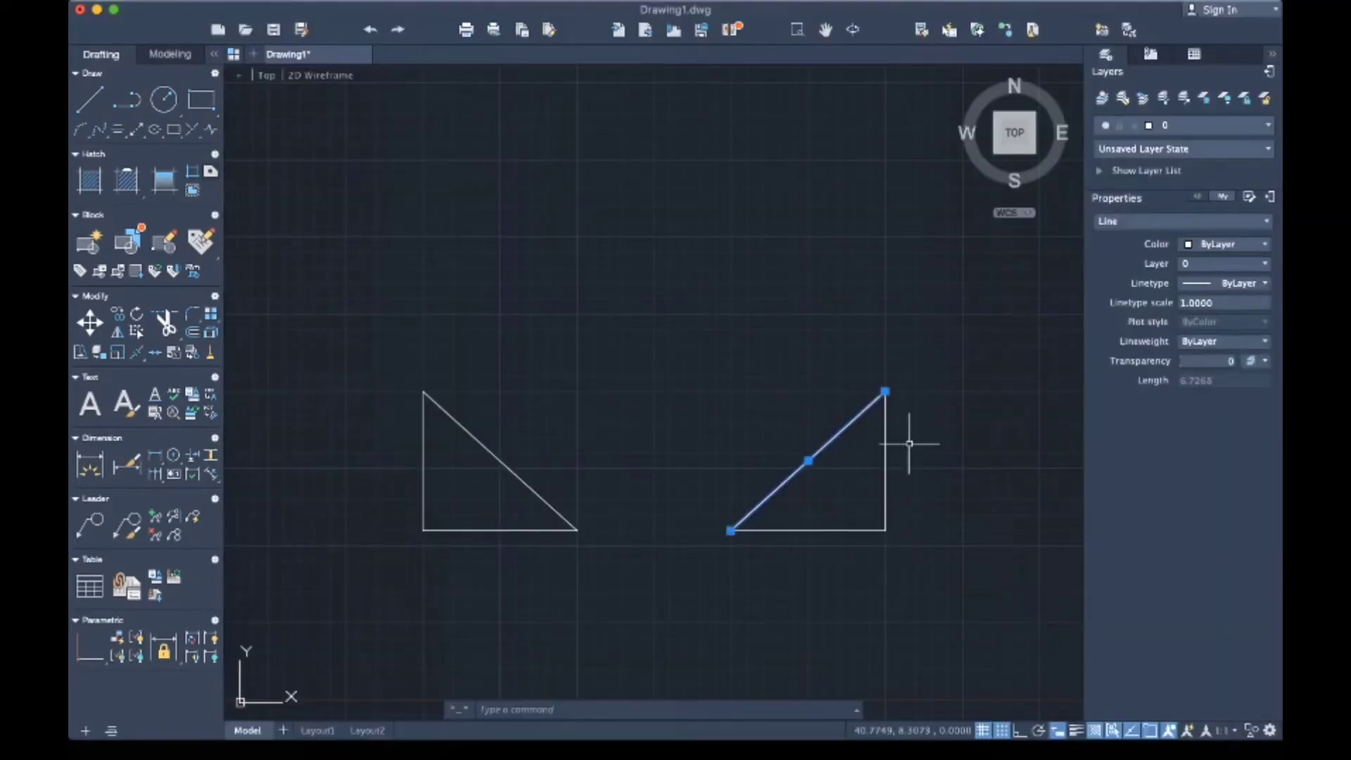
left_click(886, 435)
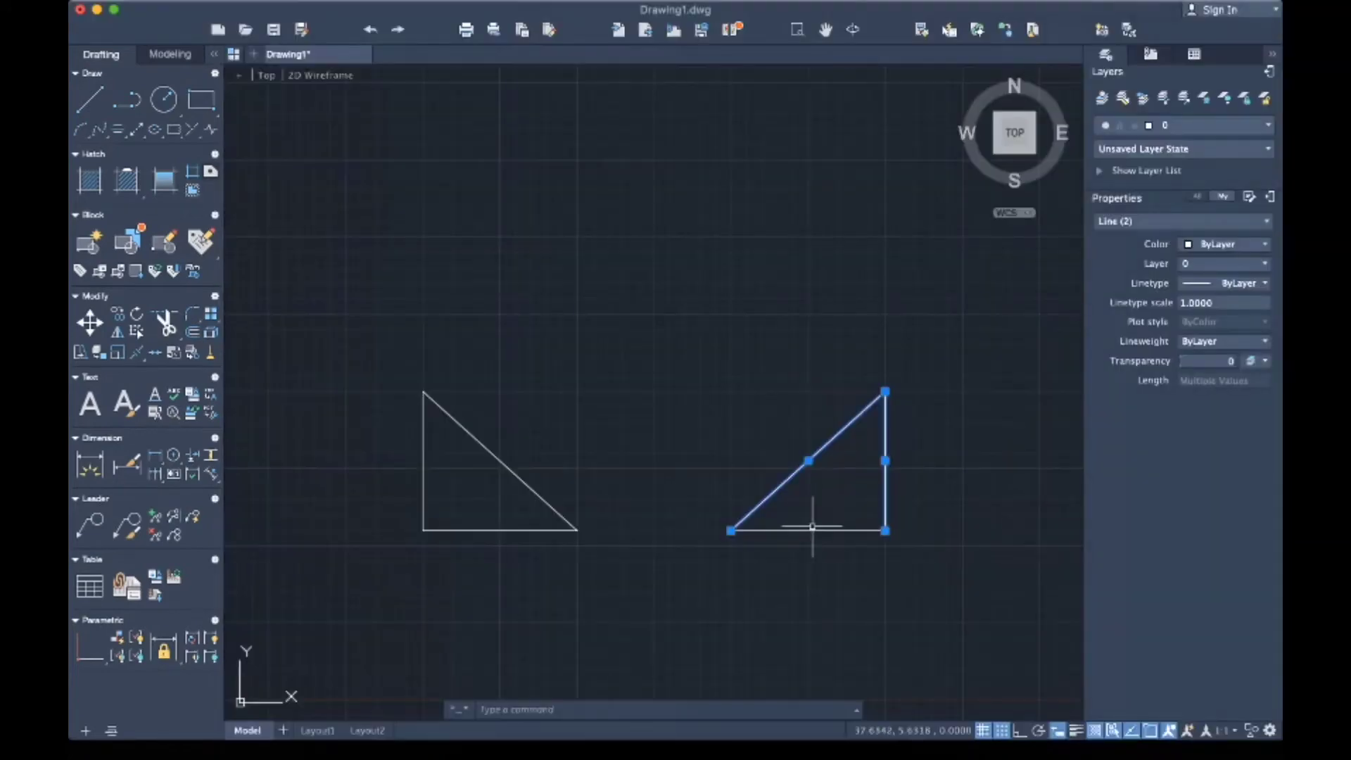
left_click(812, 529)
key("Delete")
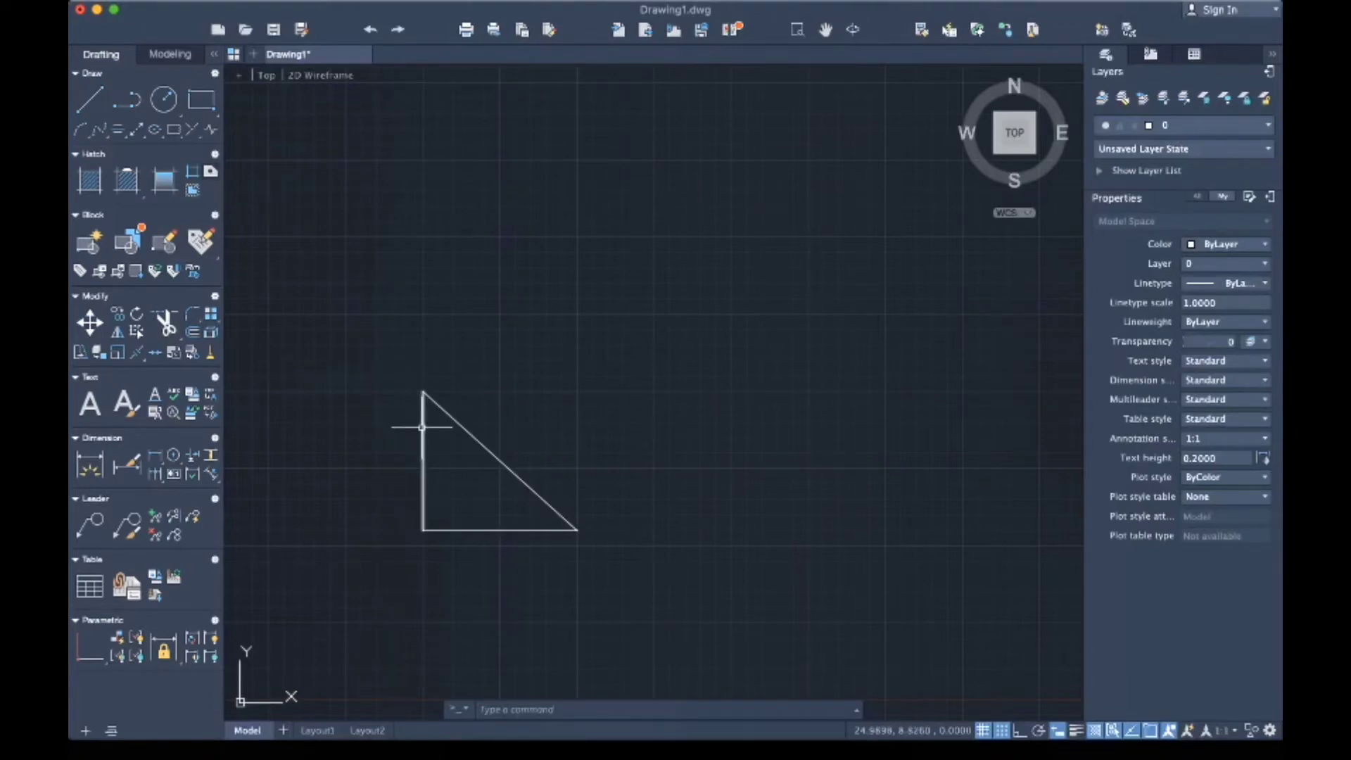
Mirror the triangle's three lines to the right across a vertical mirror line, keeping the source.
left_click(479, 710)
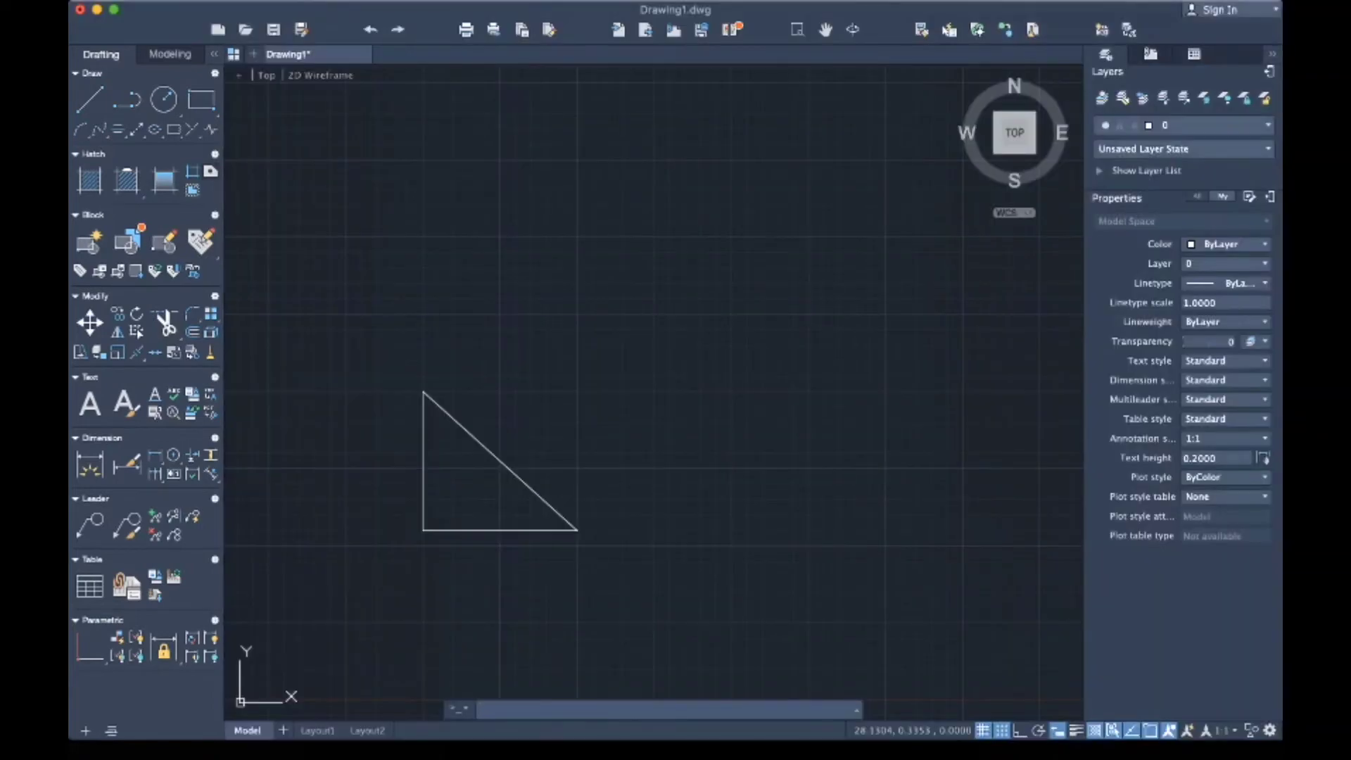
type("mi")
key("Return")
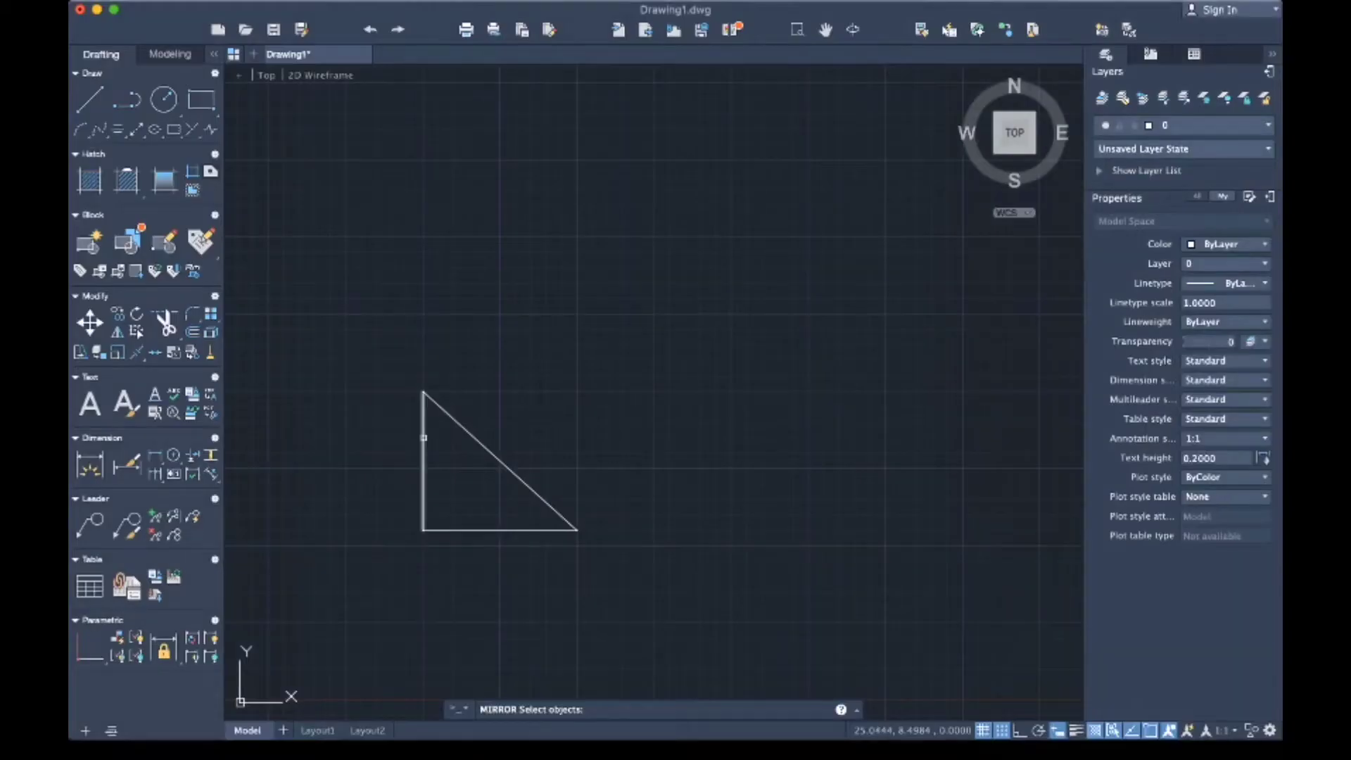
left_click(423, 438)
left_click(461, 426)
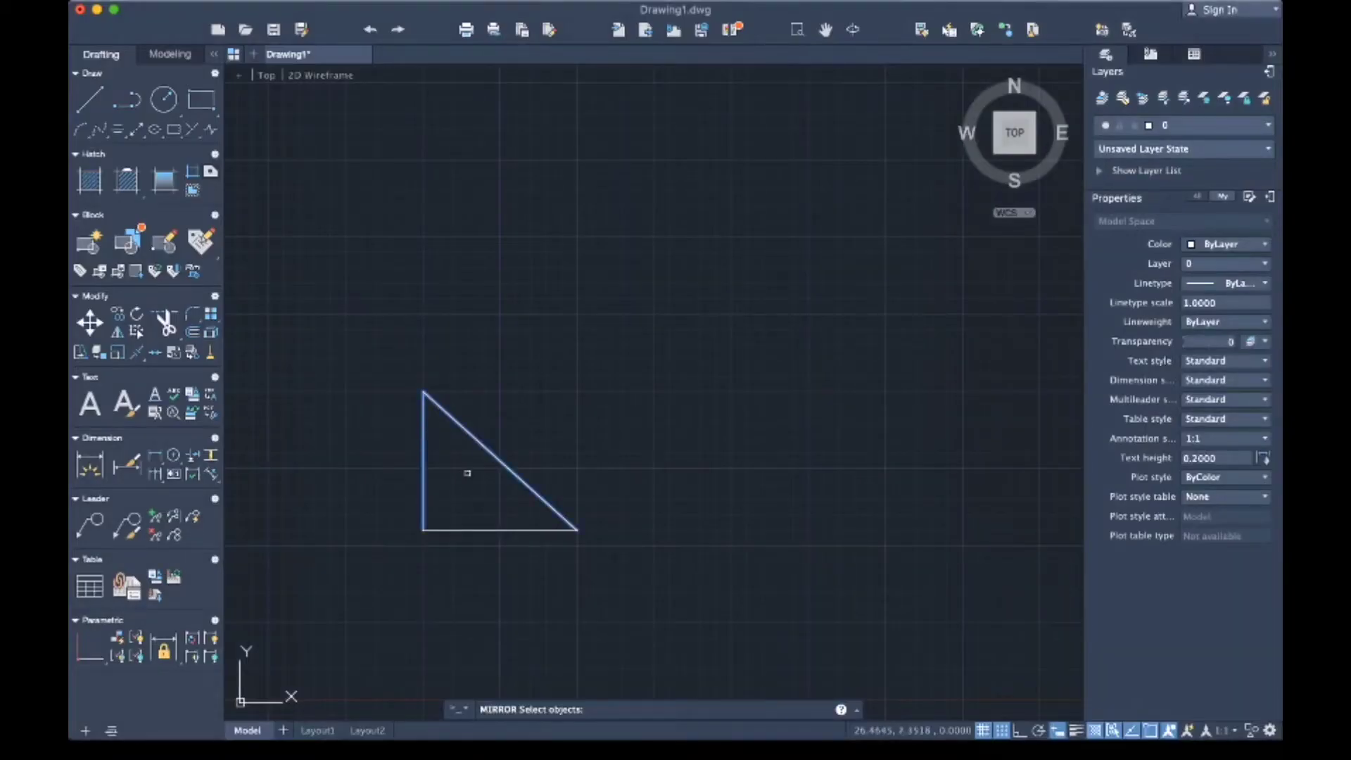
left_click(484, 532)
key("Return")
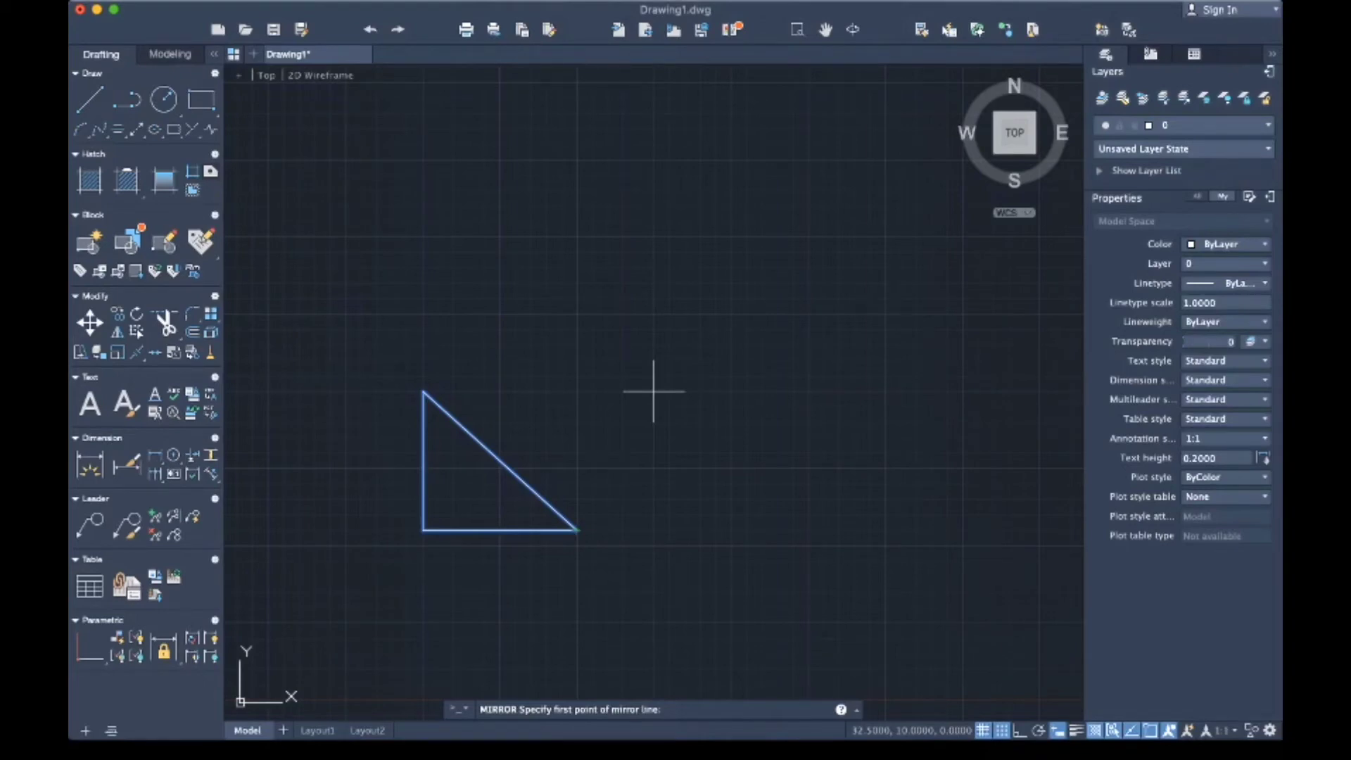
left_click(654, 391)
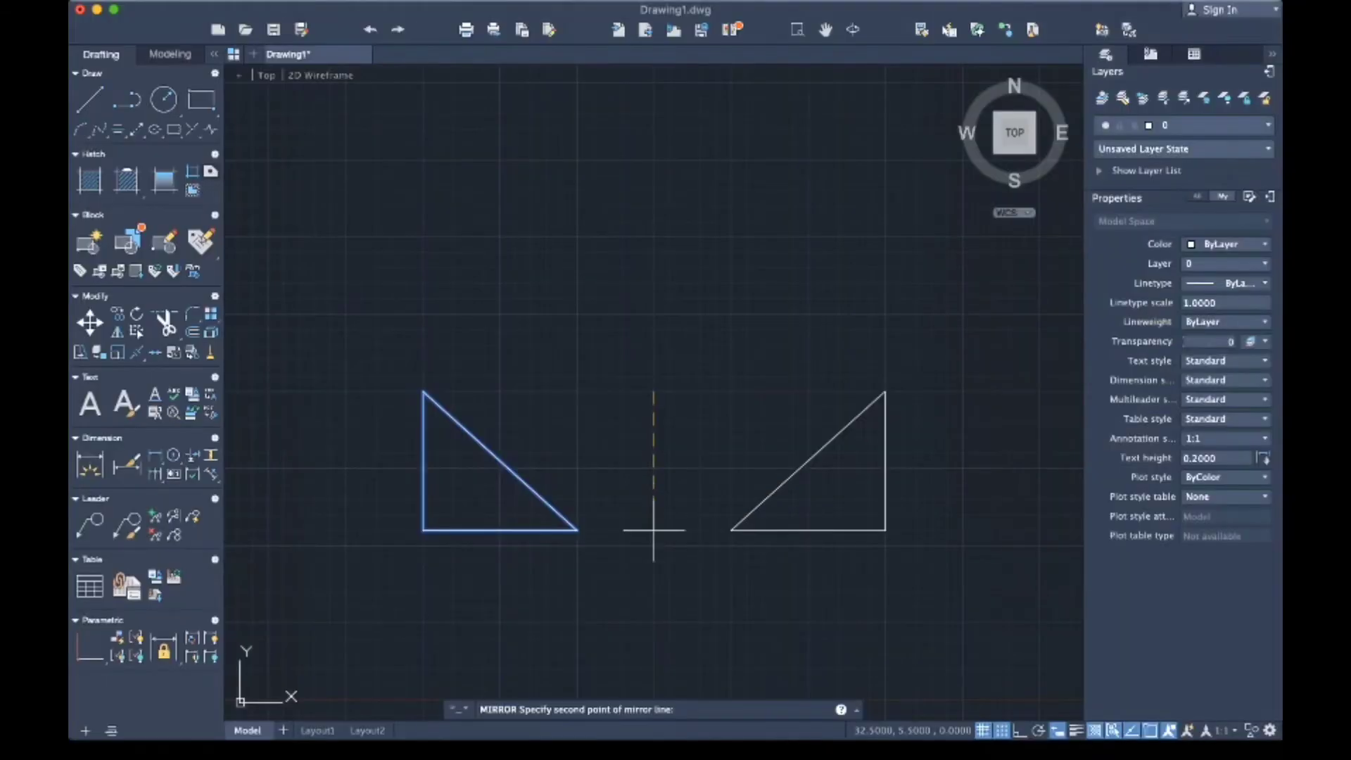
left_click(654, 530)
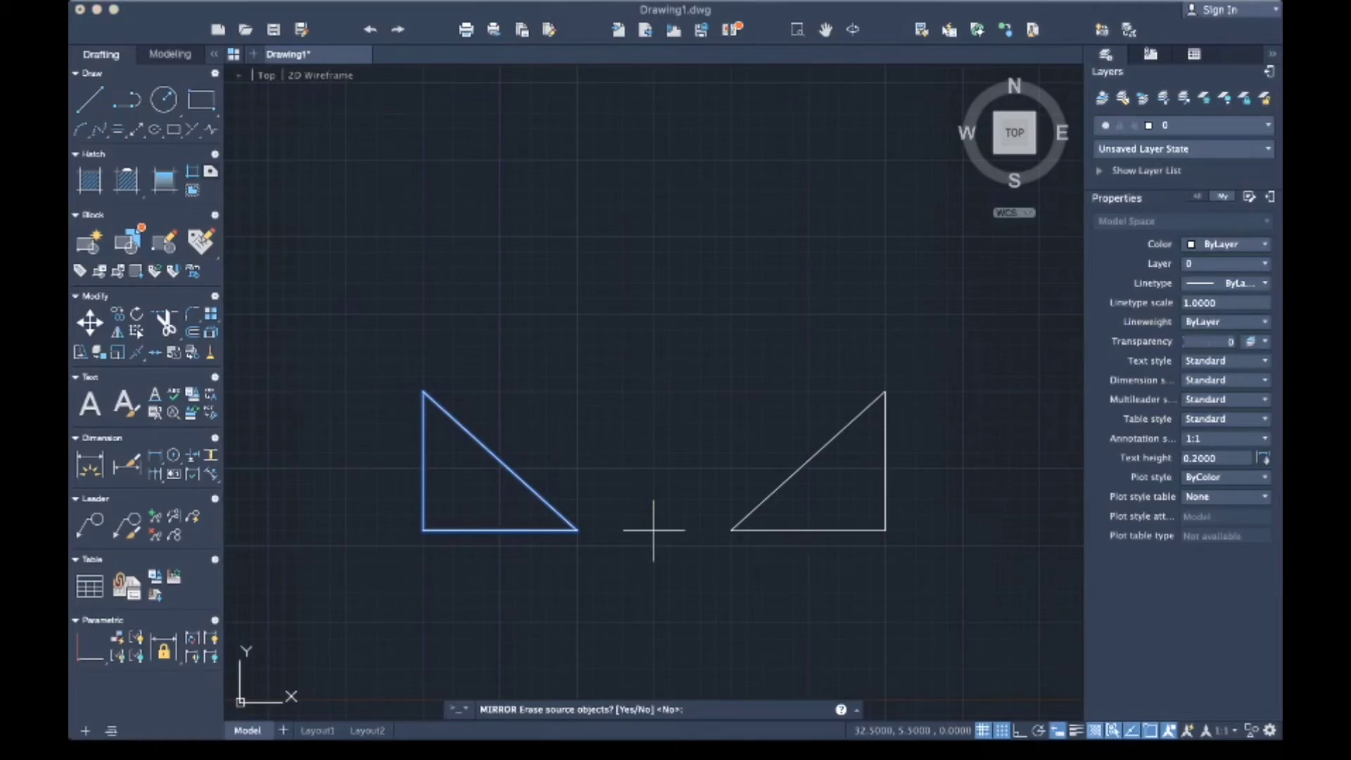
key("Return")
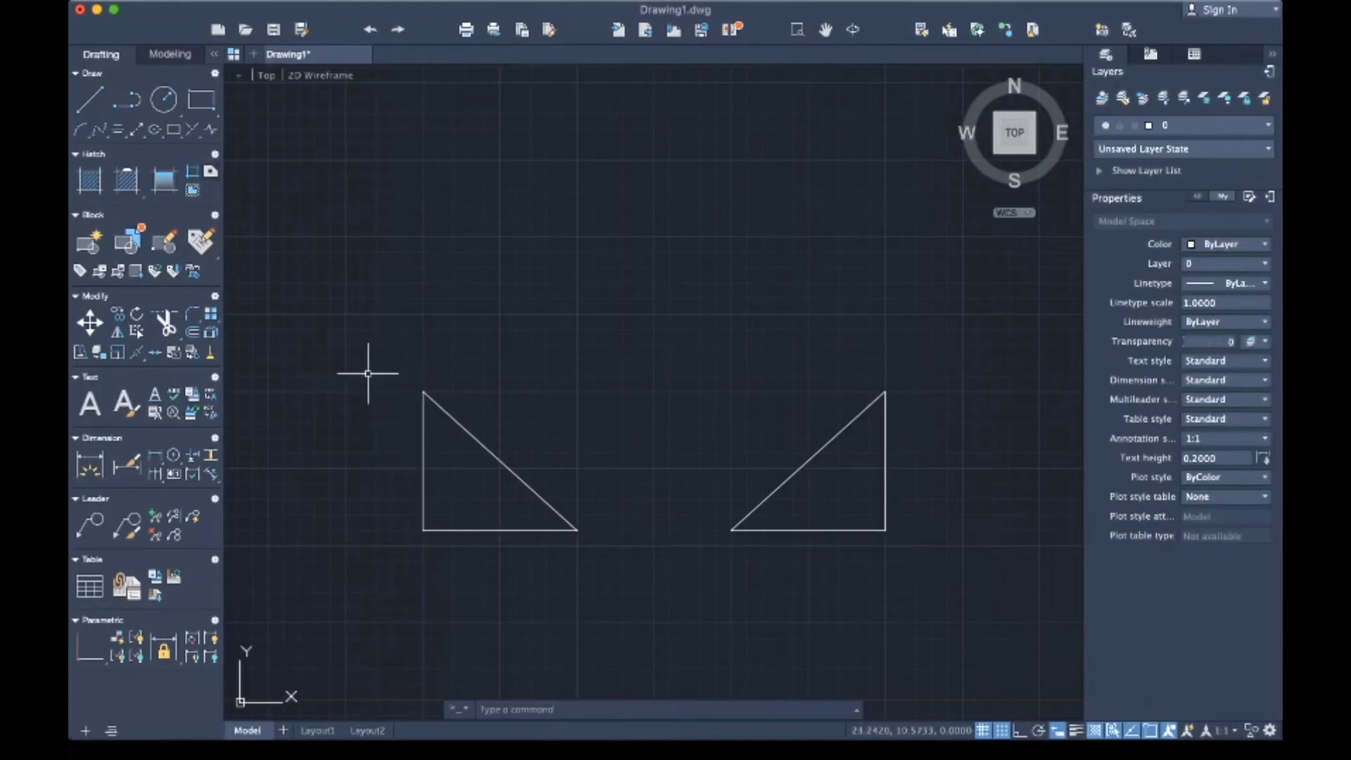
Start the MIRROR command (MI), abandoning two select-all attempts.
key("super+a")
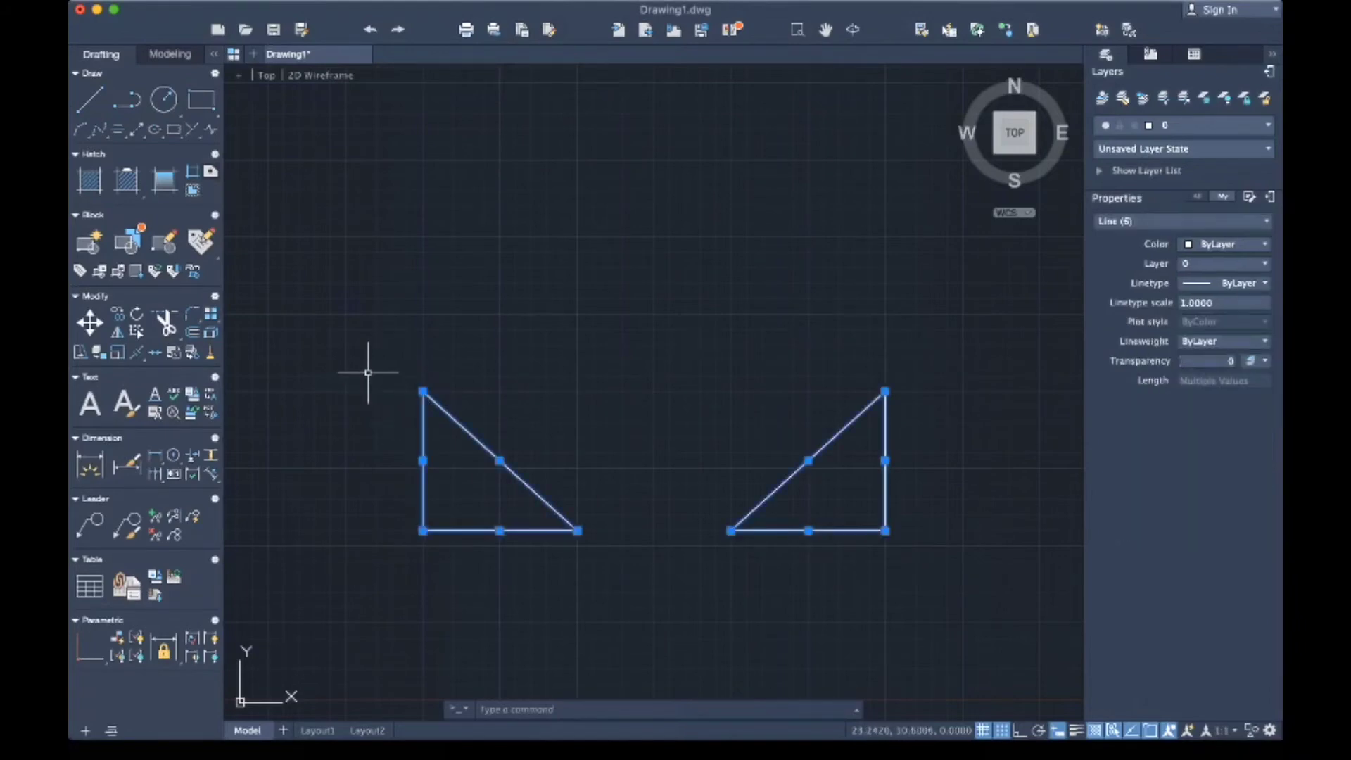
key("Escape")
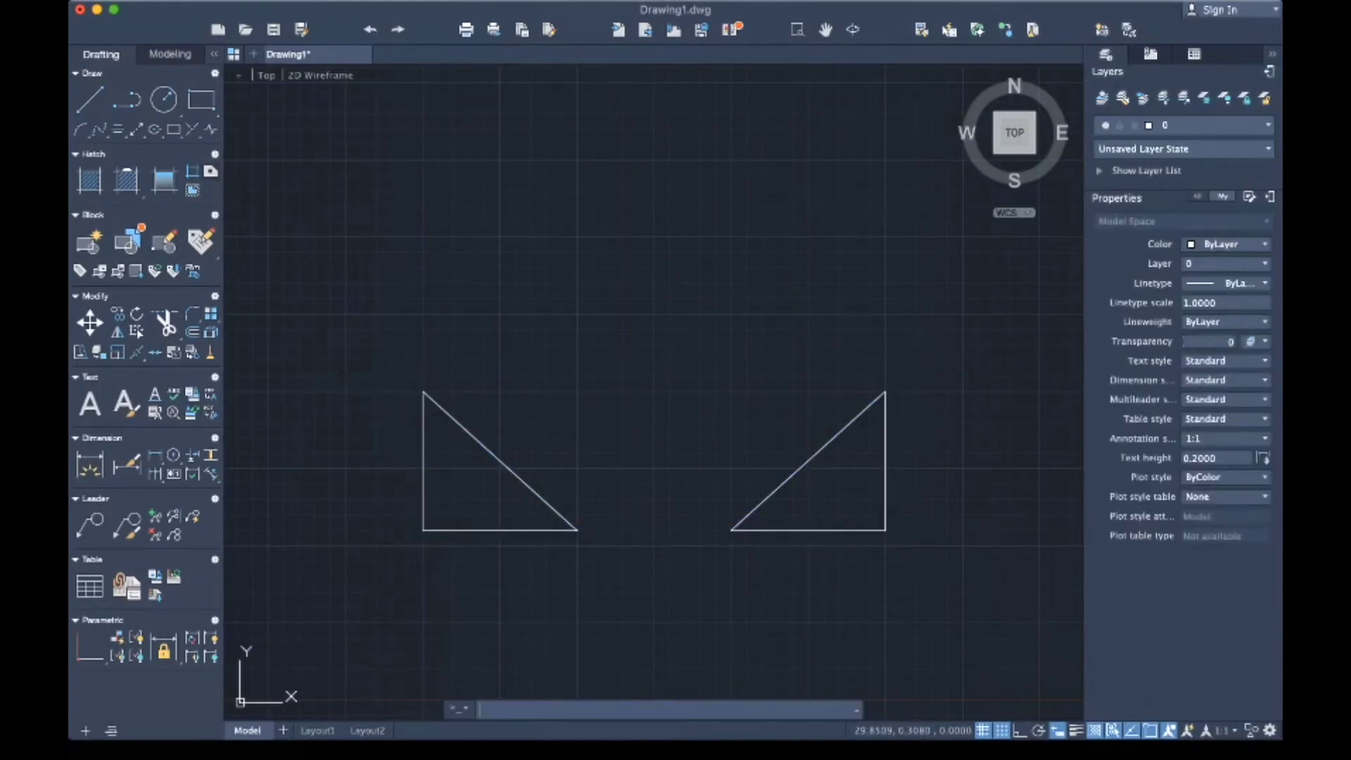
type("mi")
key("Return")
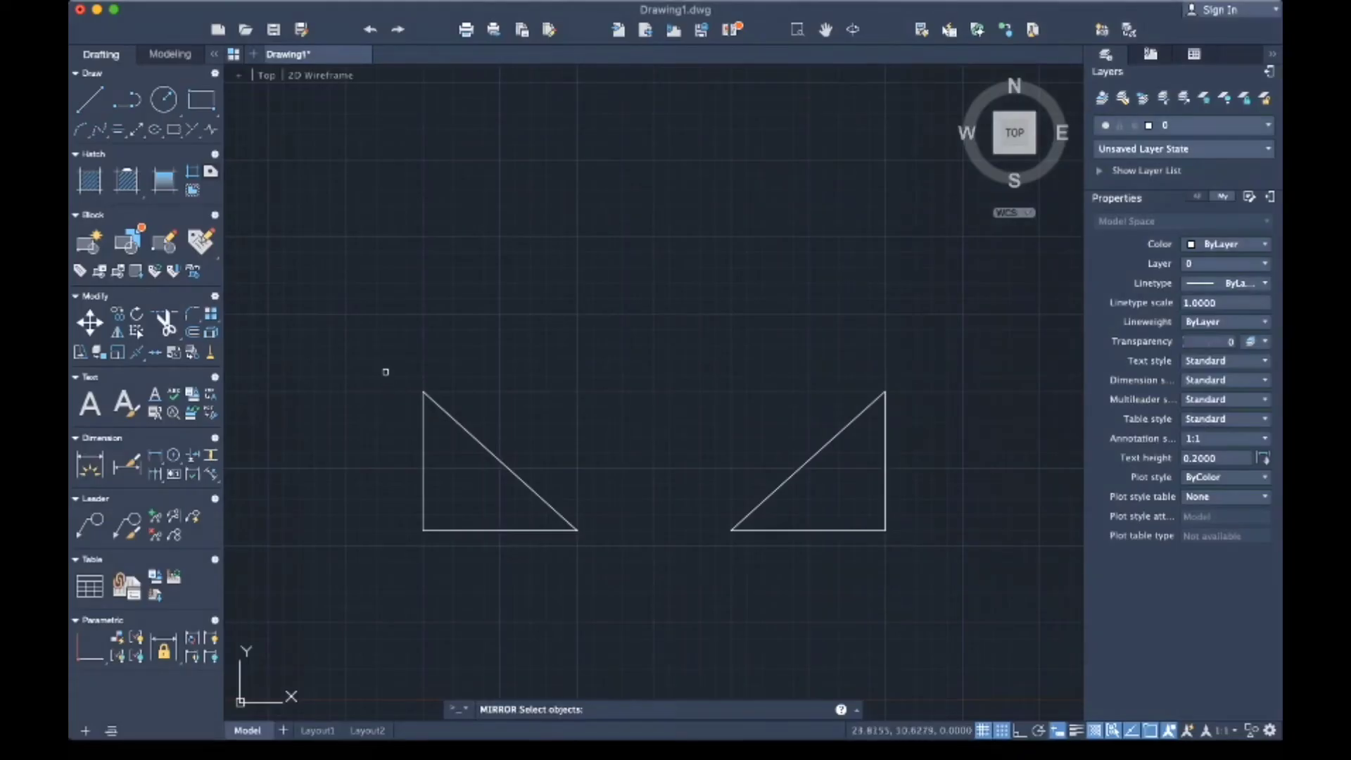
key("super+a")
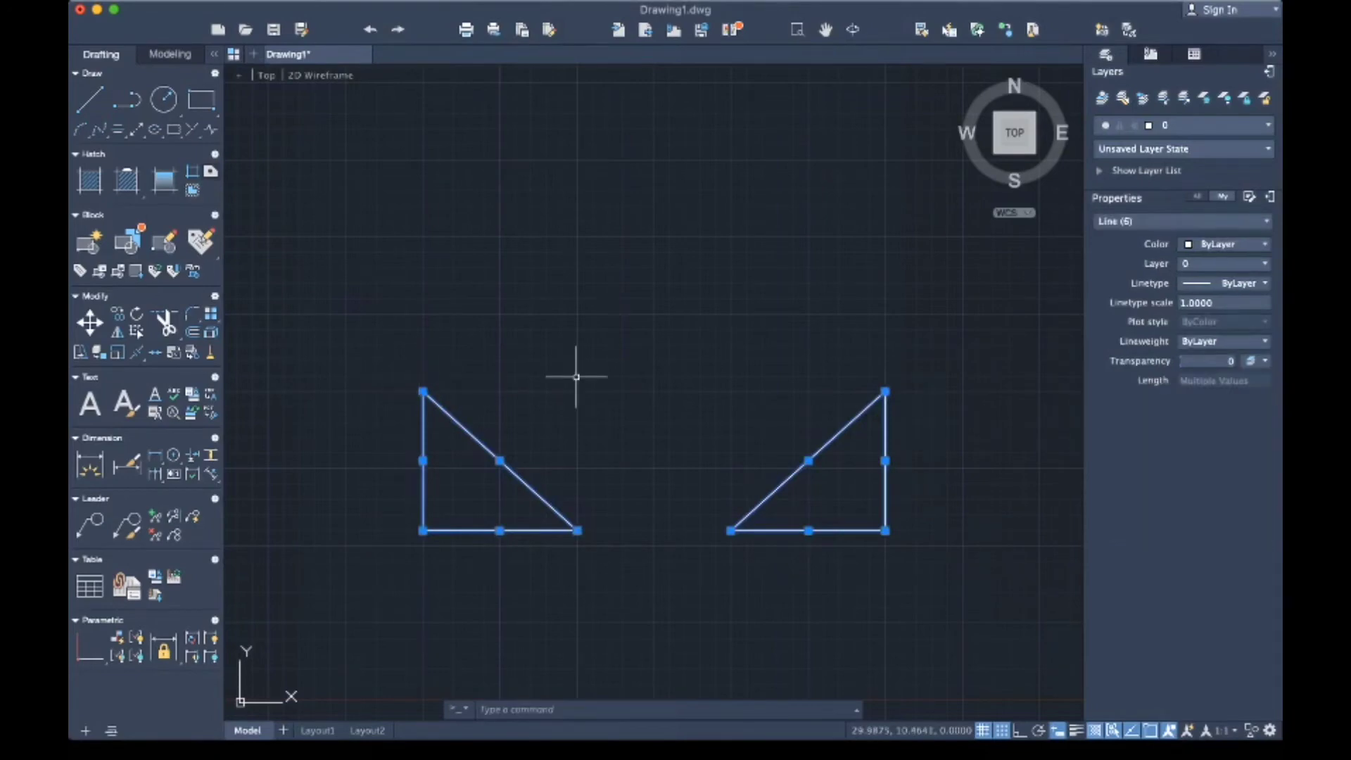
key("Escape")
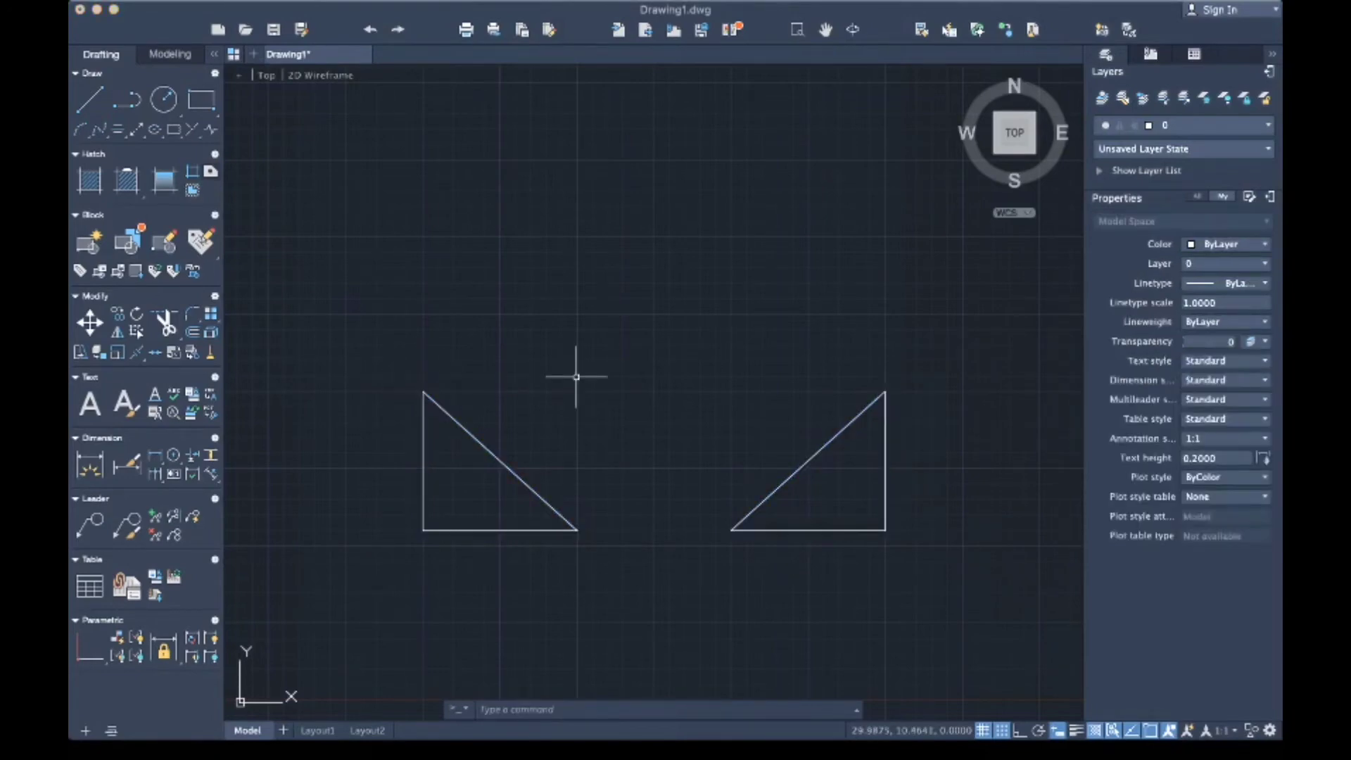
key("Return")
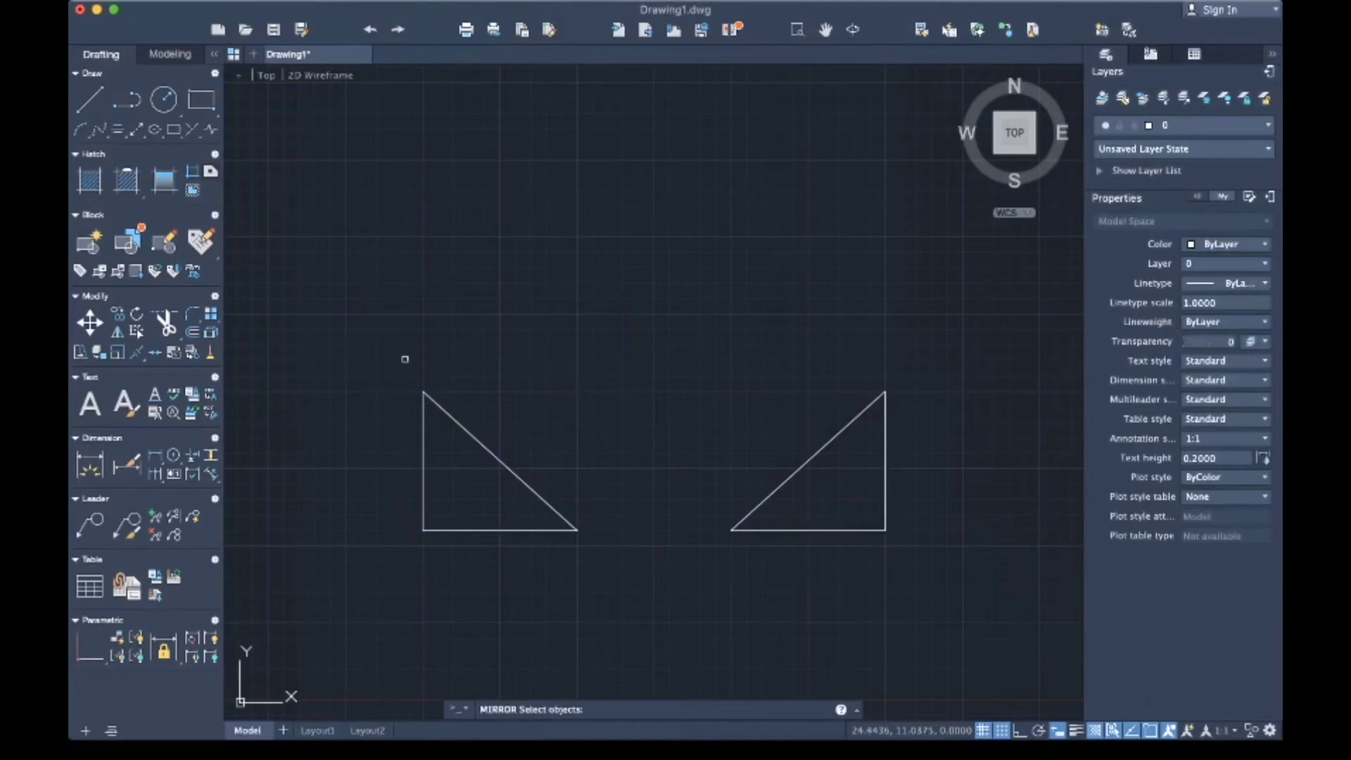
Flip all six triangle lines upward across a horizontal line above them, removing the originals.
left_click(425, 428)
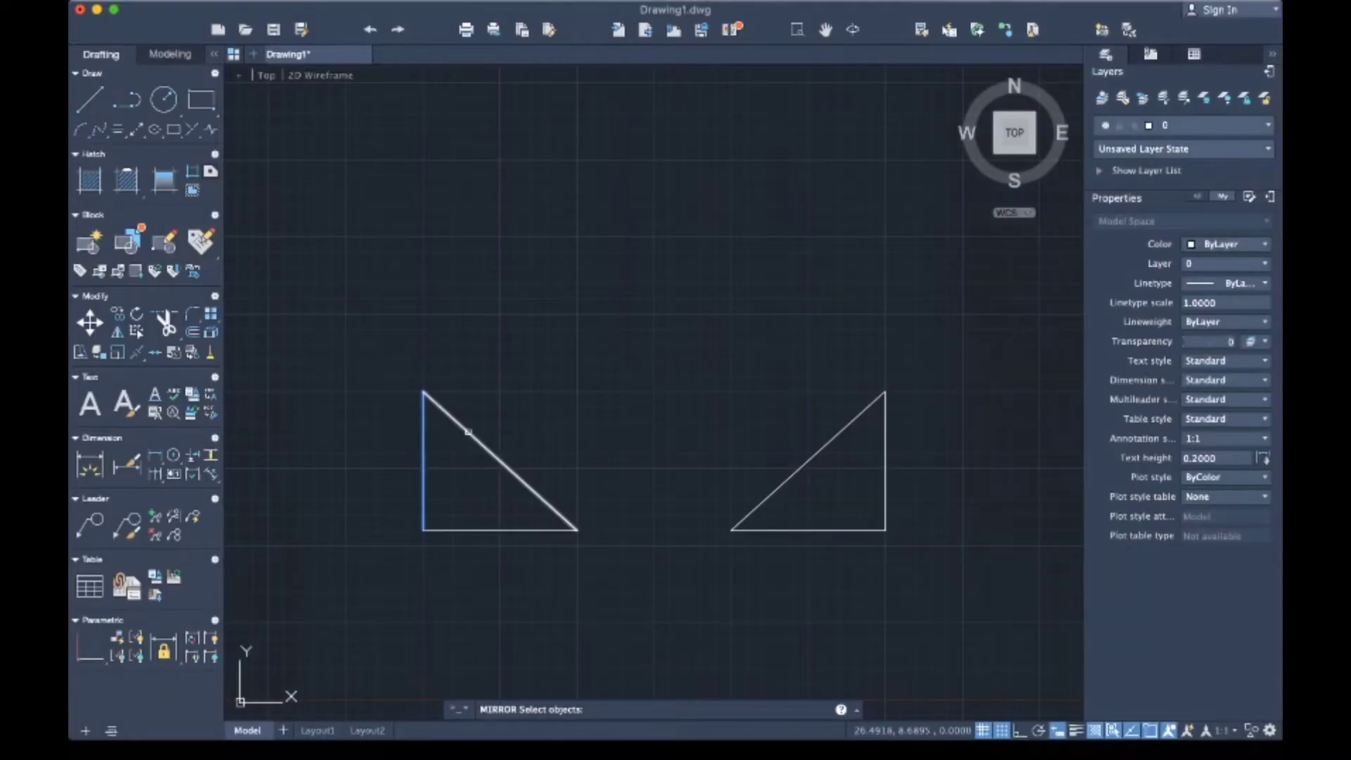
left_click(471, 436)
left_click(502, 531)
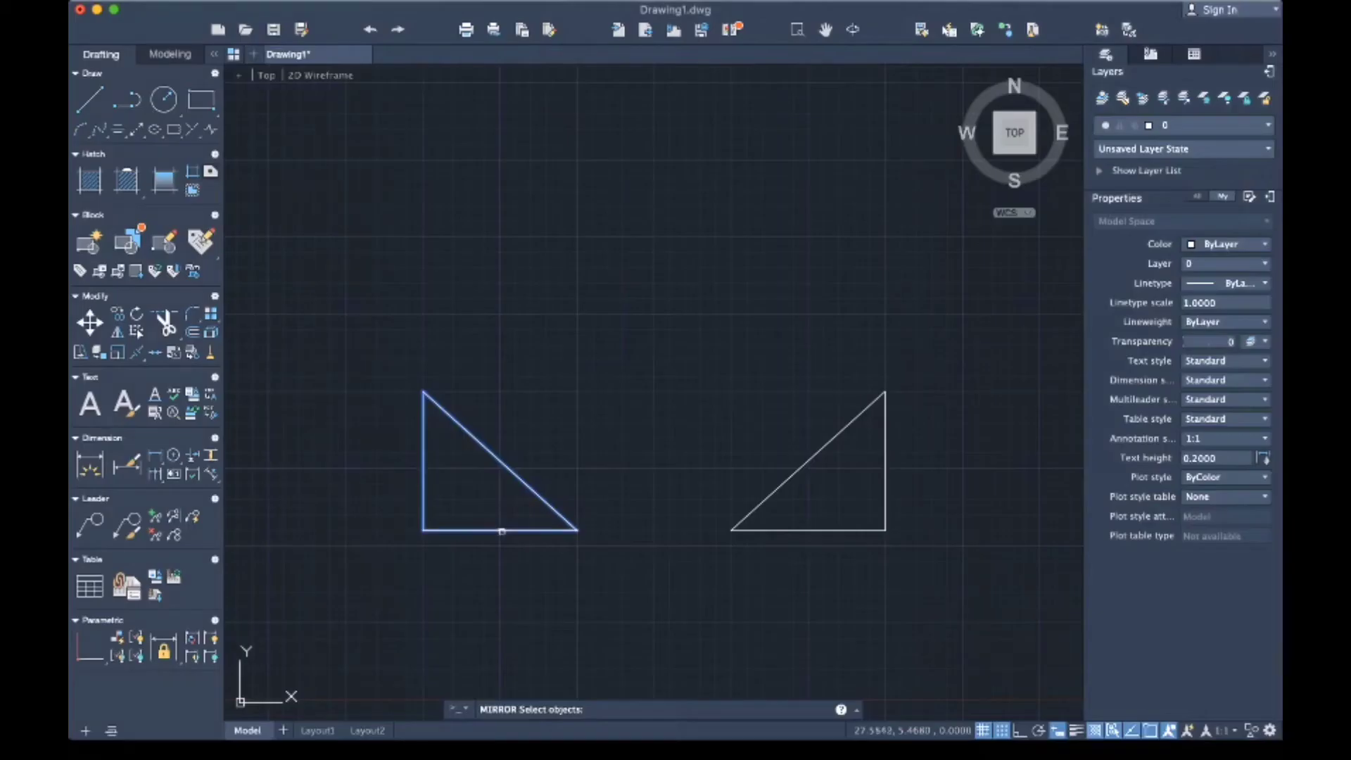
left_click(787, 478)
left_click(885, 486)
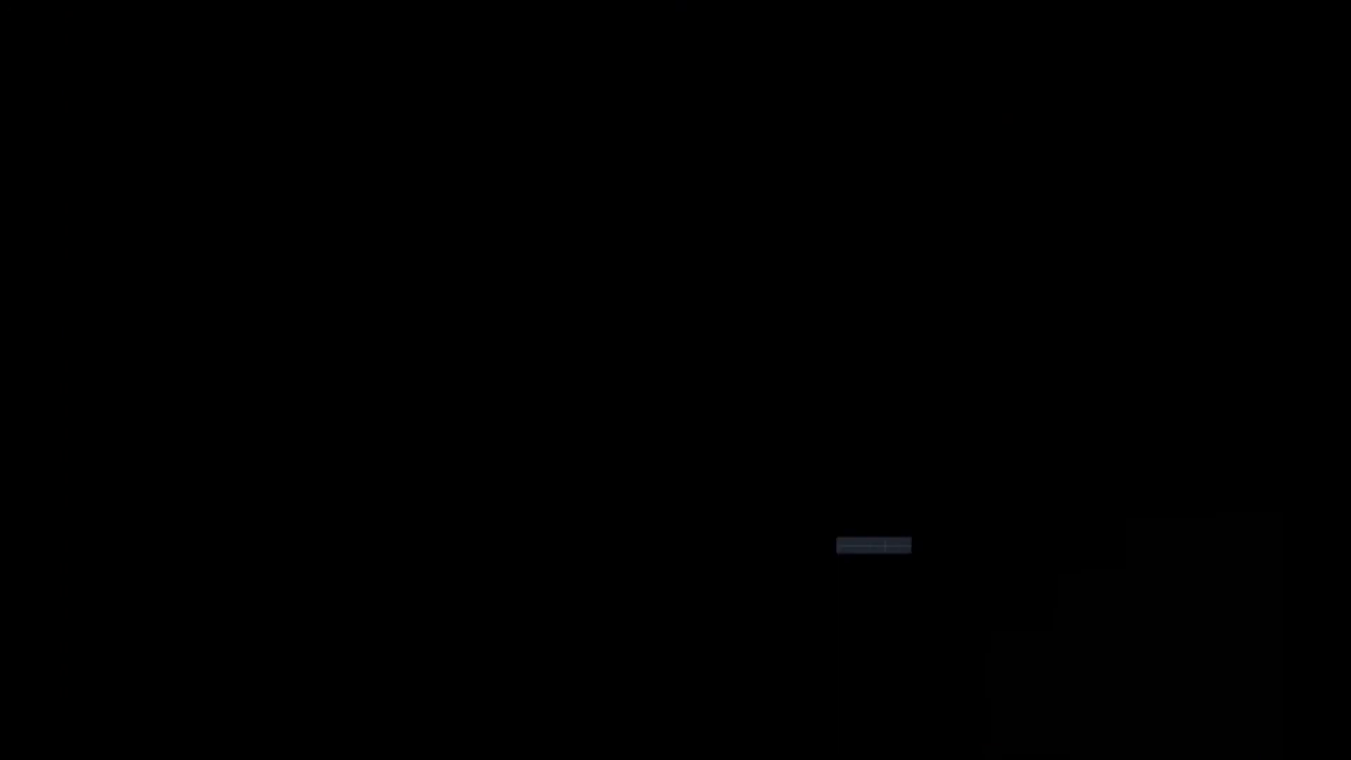
left_click(822, 529)
key("Return")
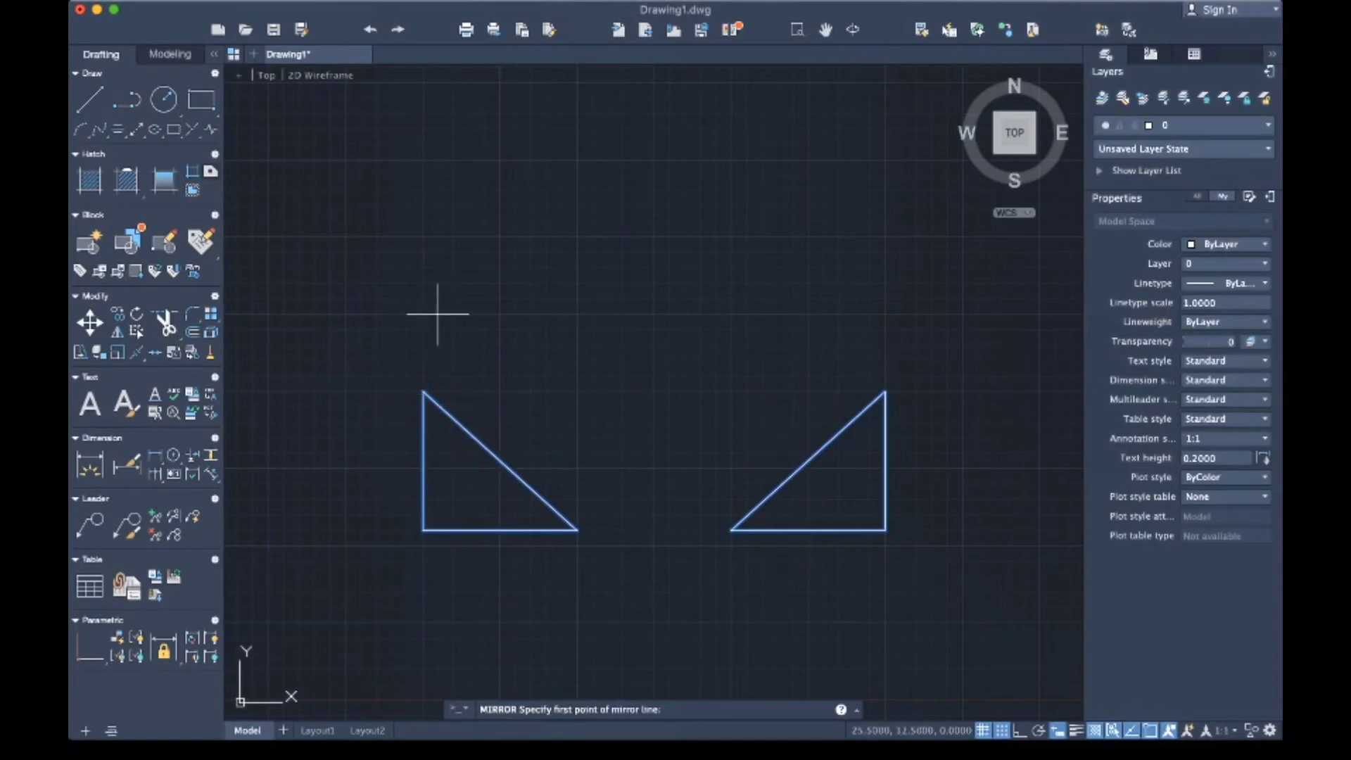
left_click(423, 360)
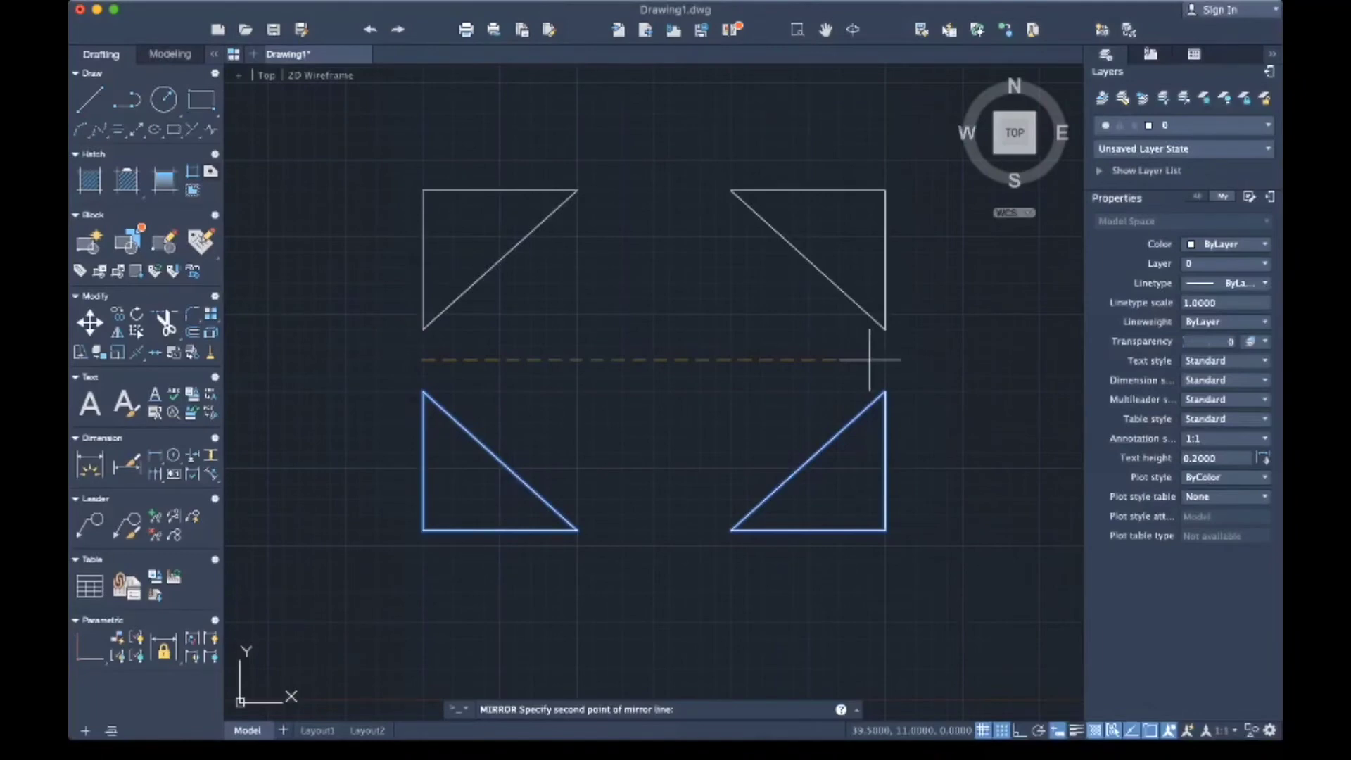
left_click(885, 360)
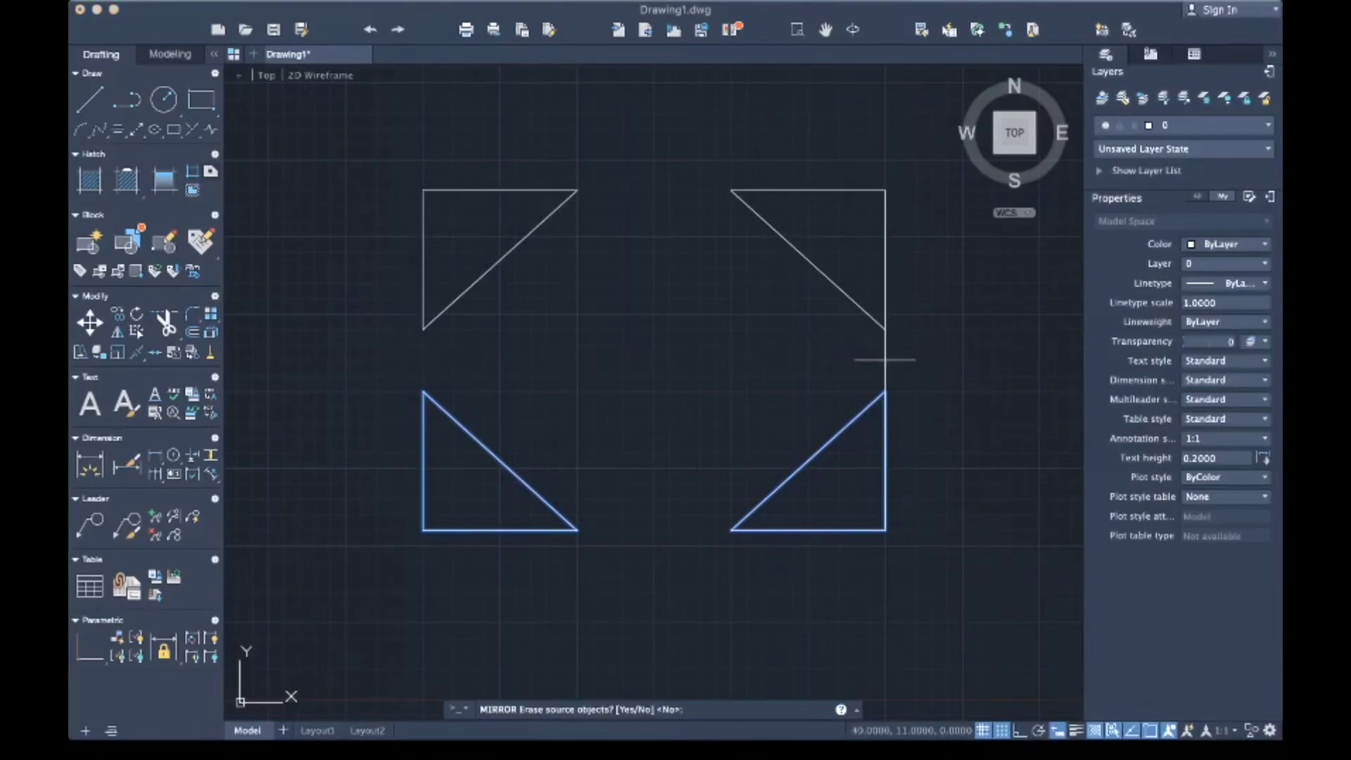
key("Escape")
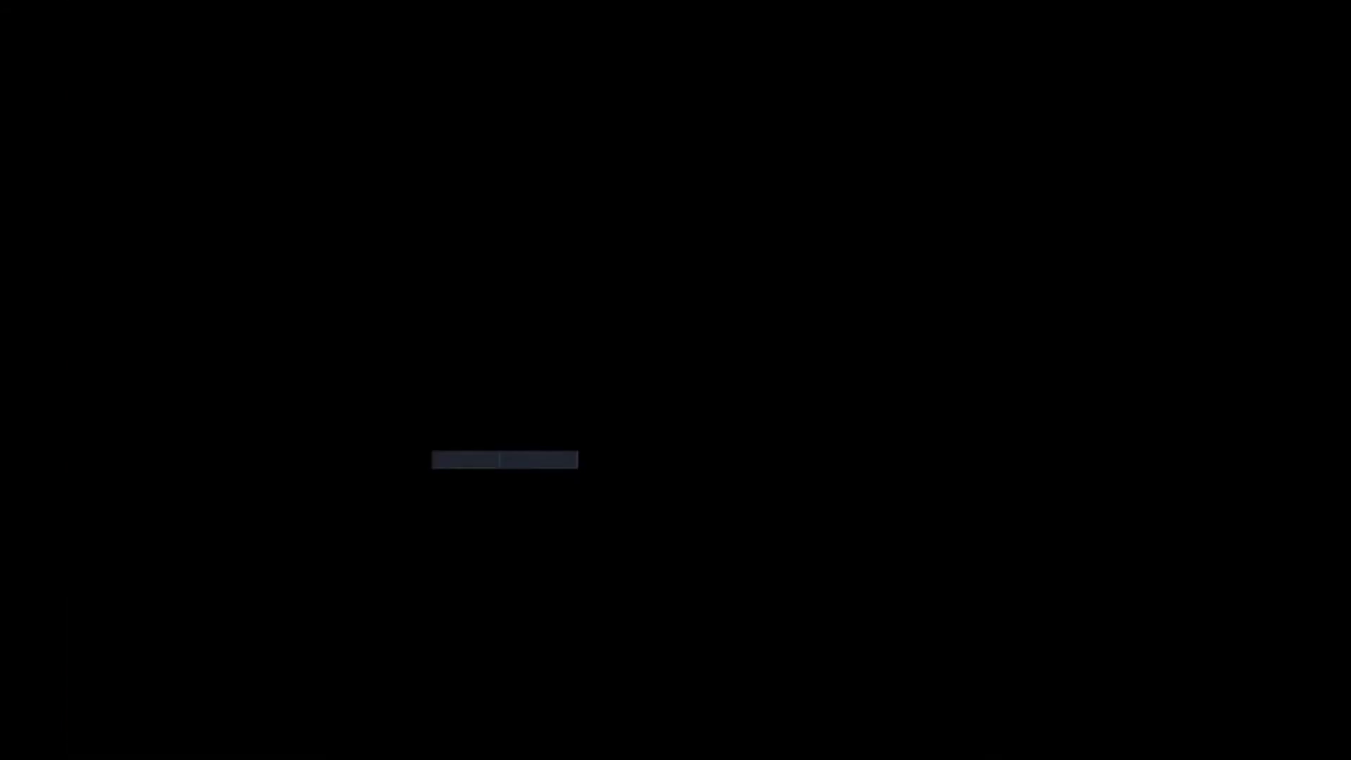
Place an MText box below the triangles, type the student's full name, and narrow its width.
left_click(423, 437)
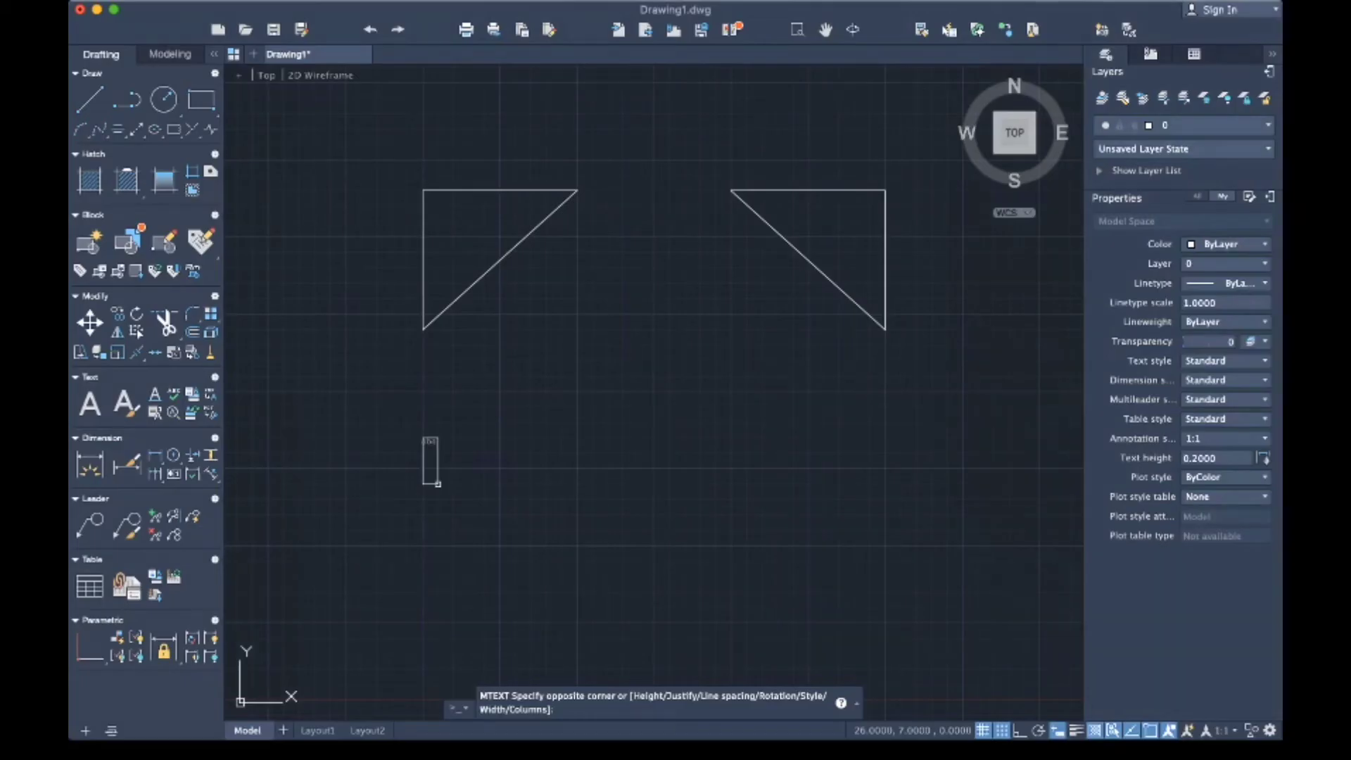
left_click(777, 530)
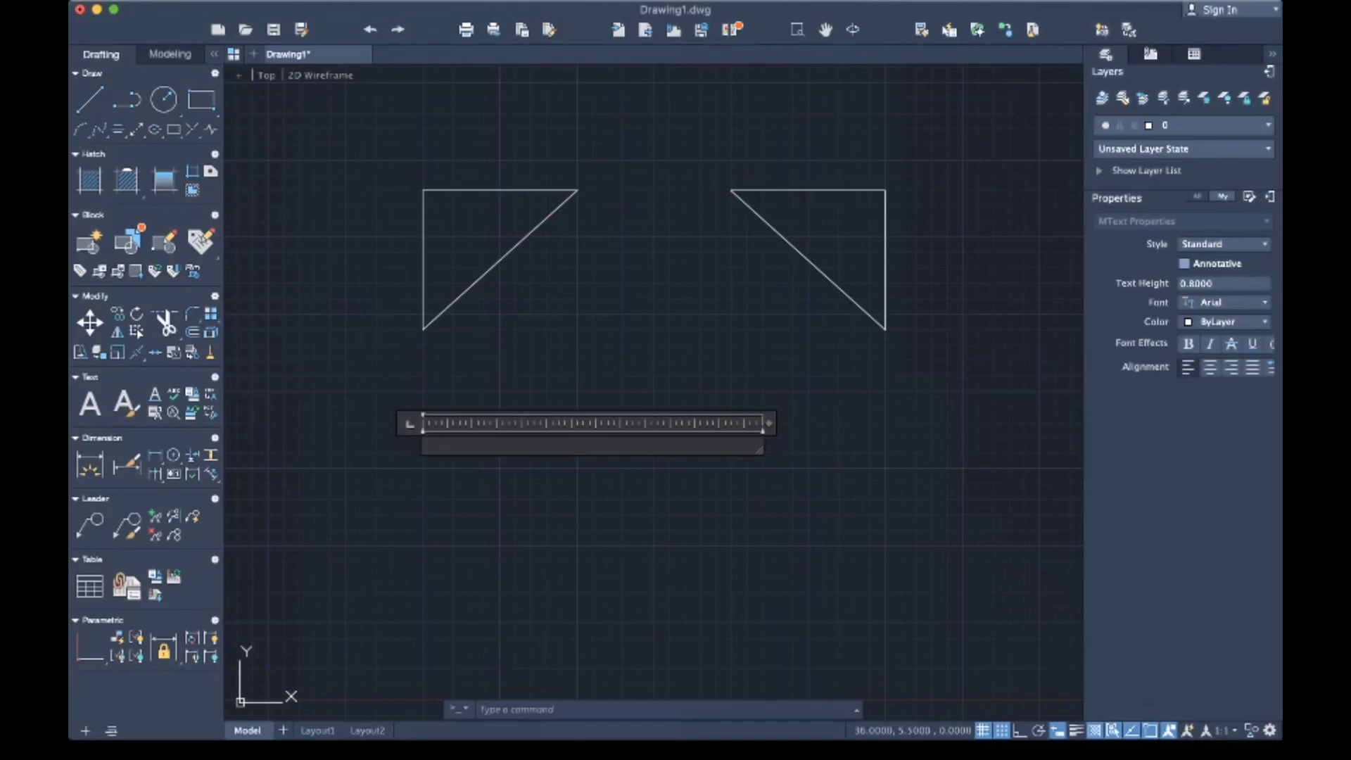
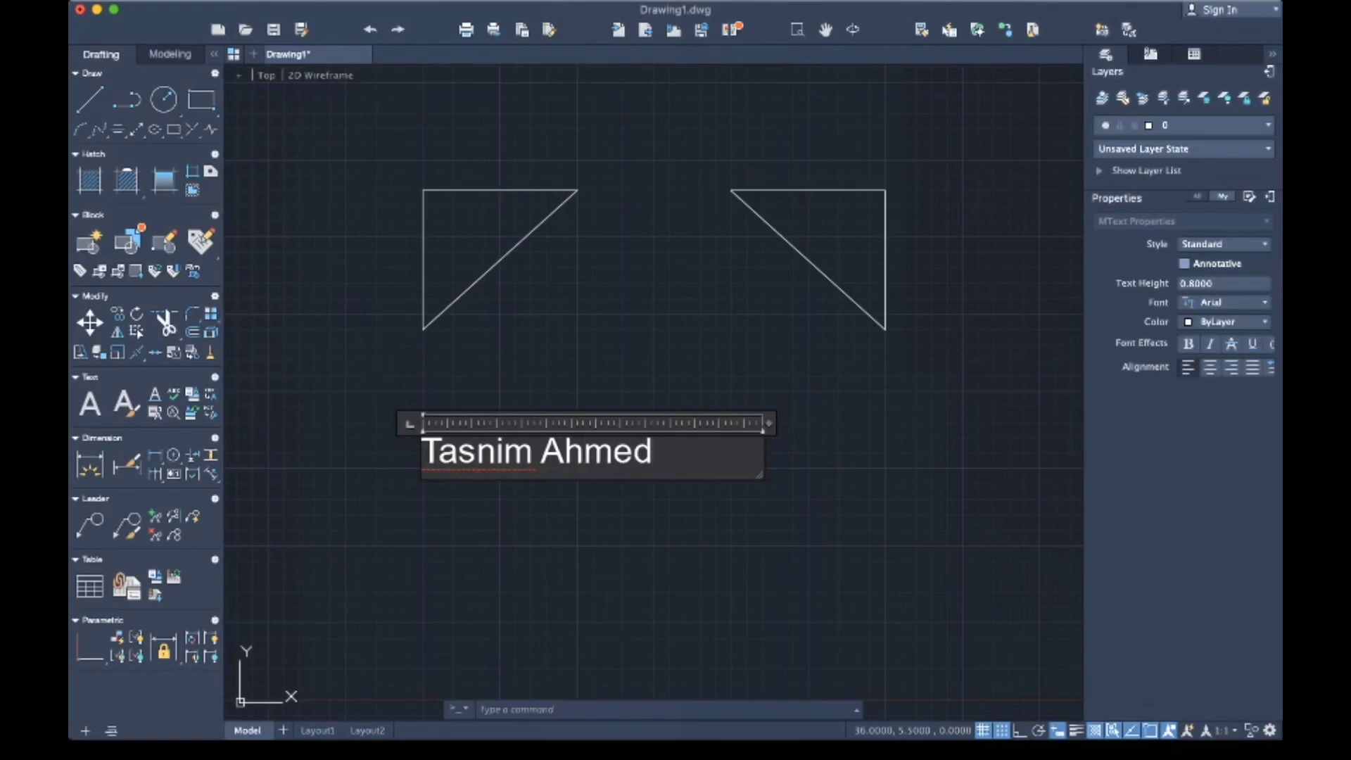
left_click_drag(768, 423, 665, 423)
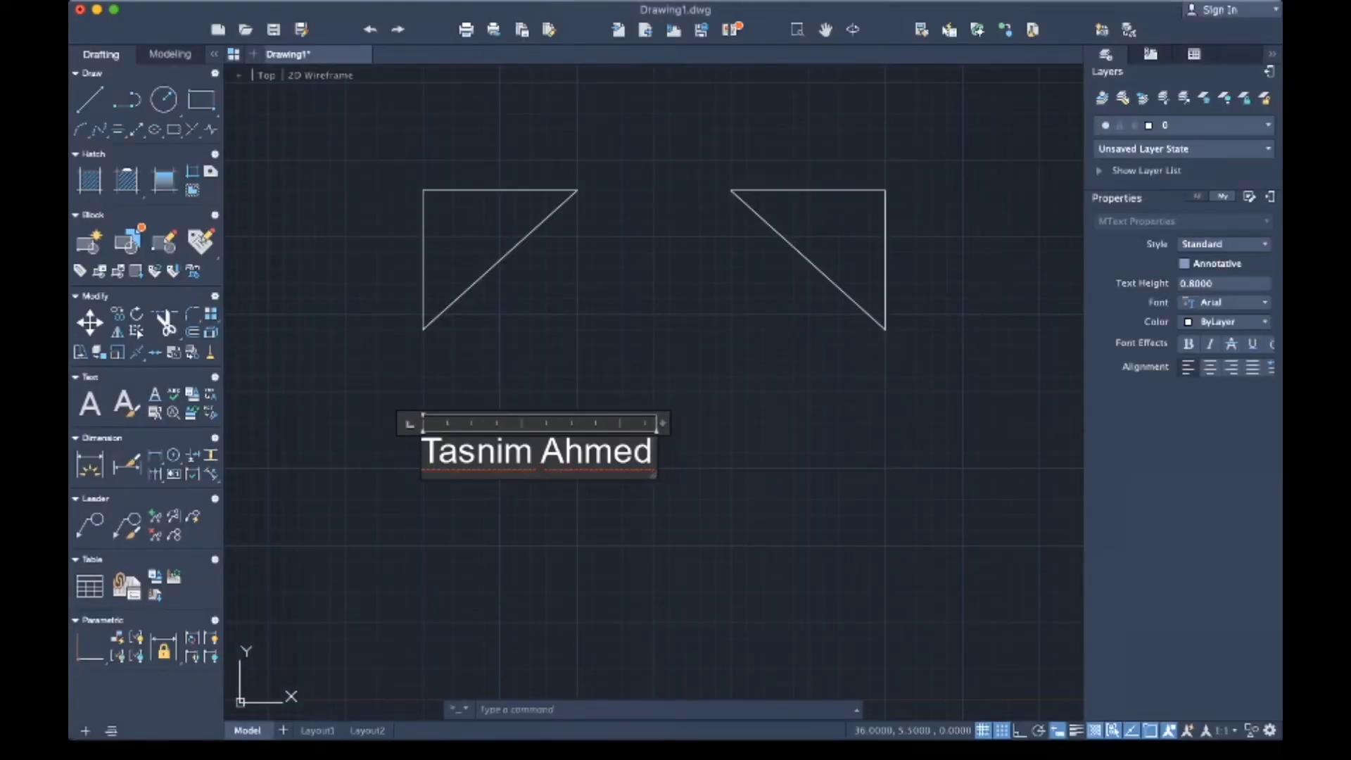
key("Return")
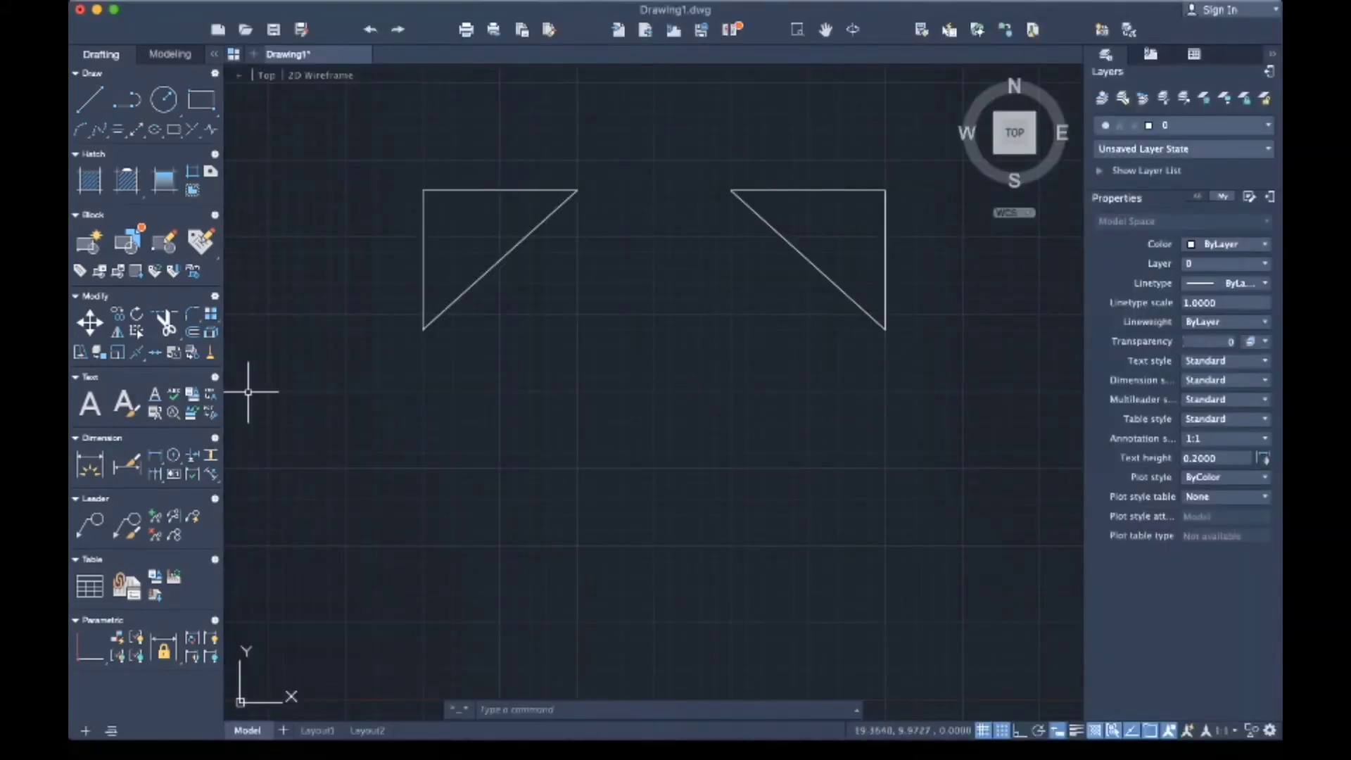
Create an MText label with the student's full name below the left triangle at text height 0.6.
left_click(90, 403)
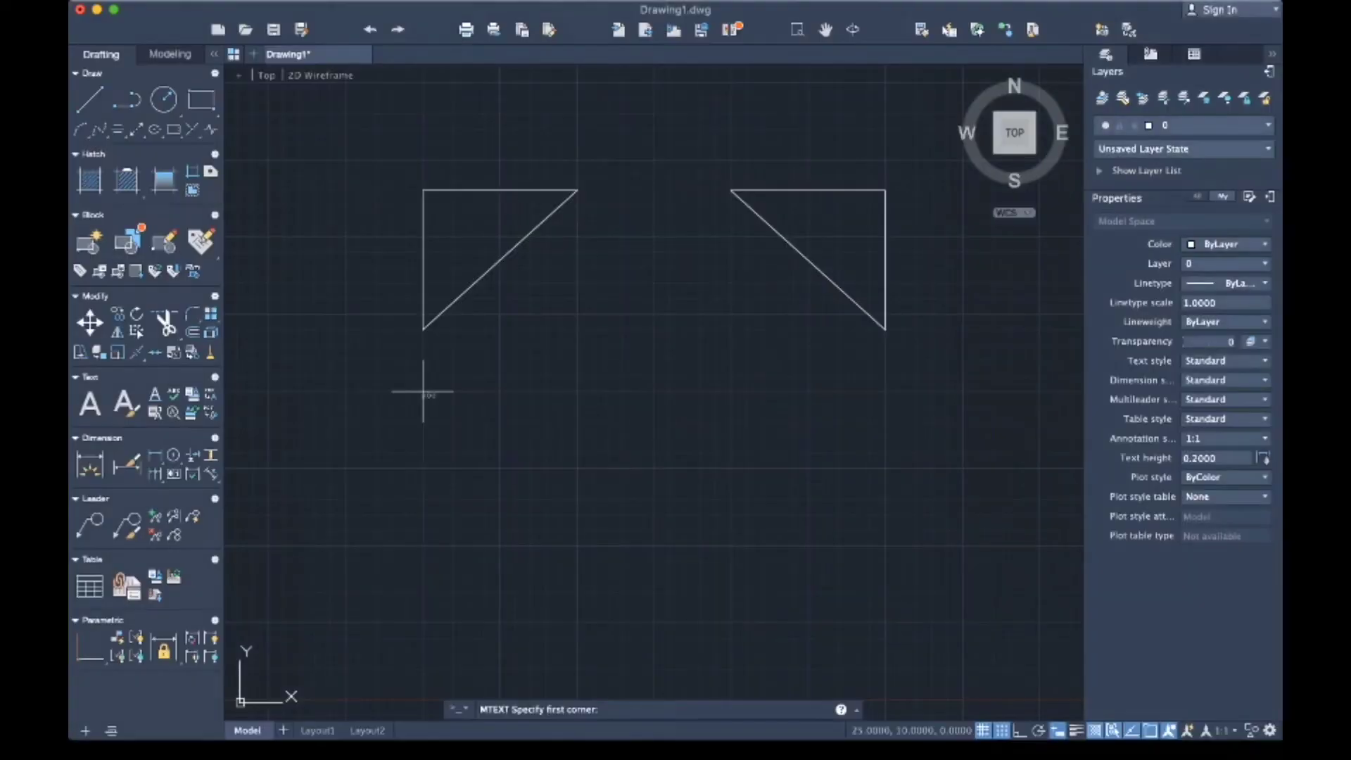
left_click(423, 391)
left_click(672, 493)
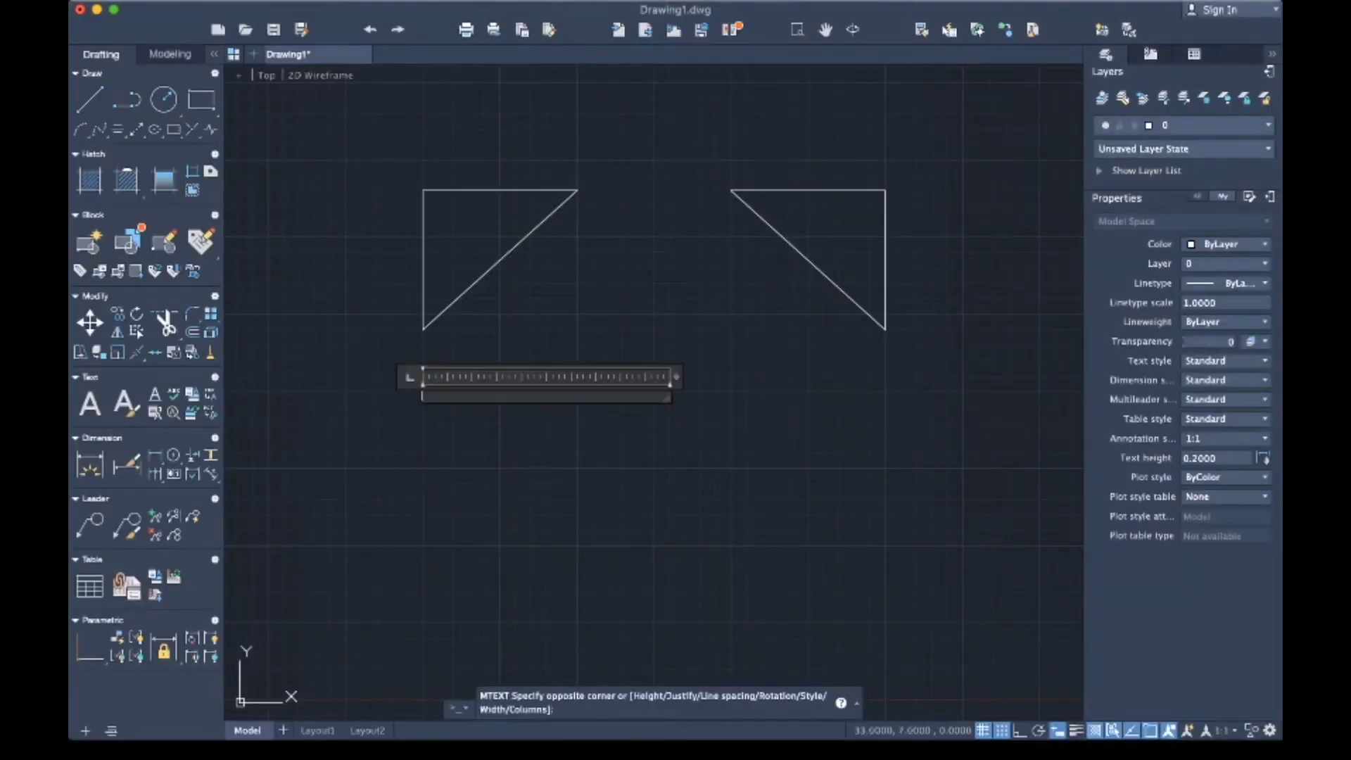
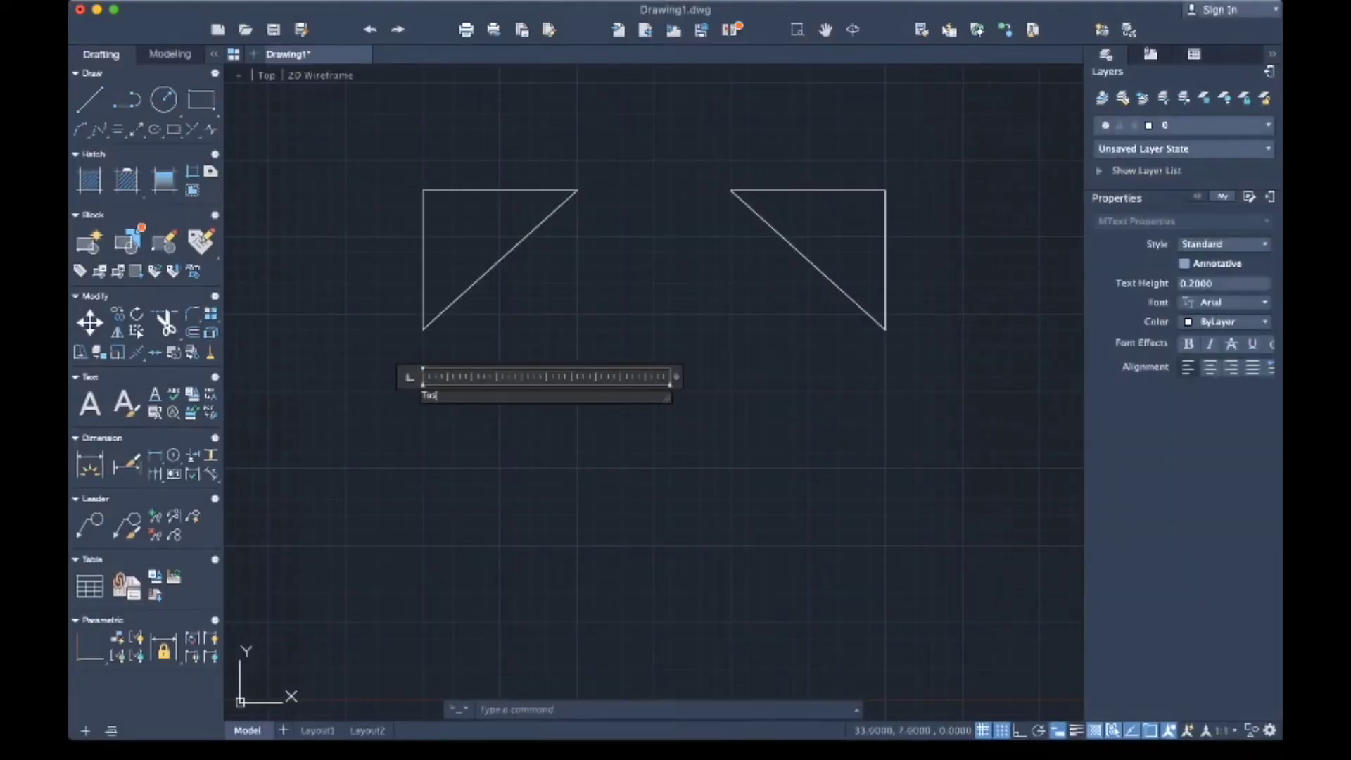
key("Return")
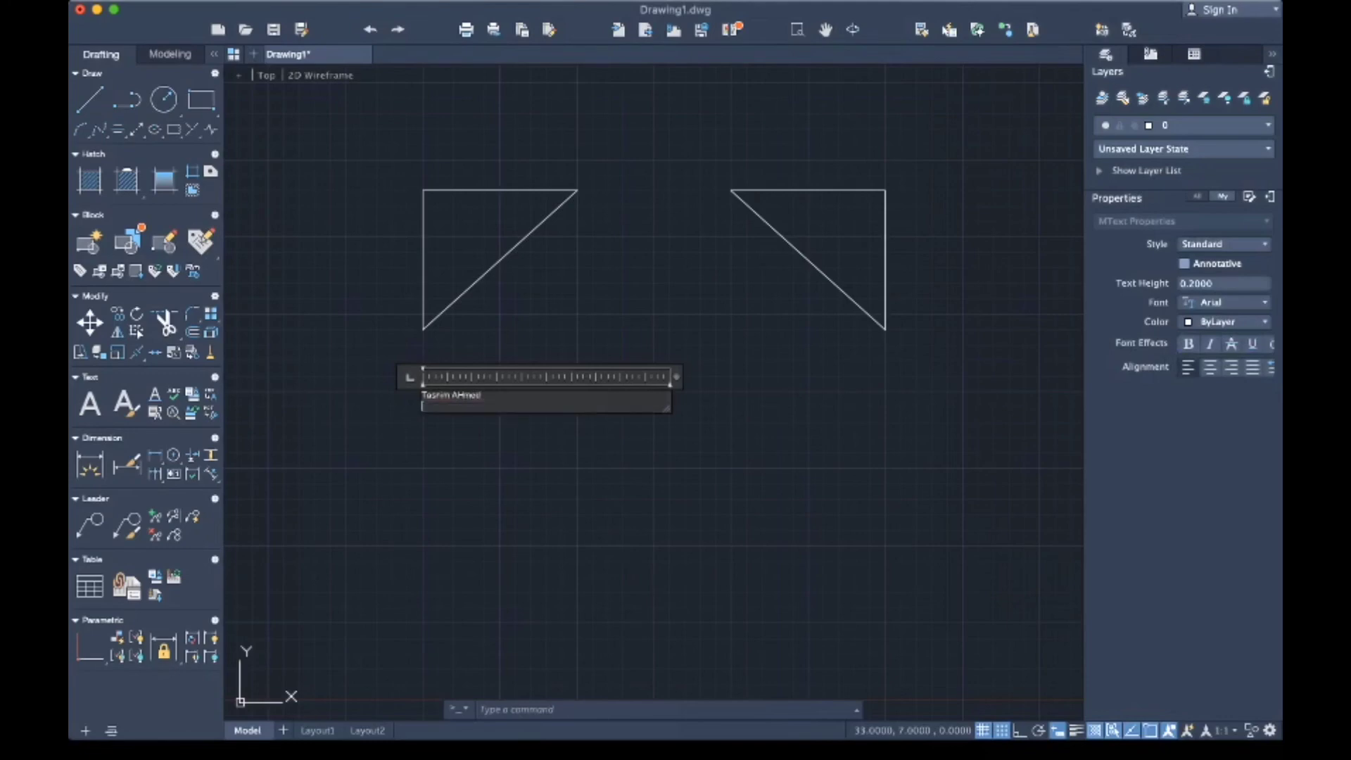
key("BackSpace")
key("BackSpace")
key("BackSpace")
key("BackSpace")
key("BackSpace")
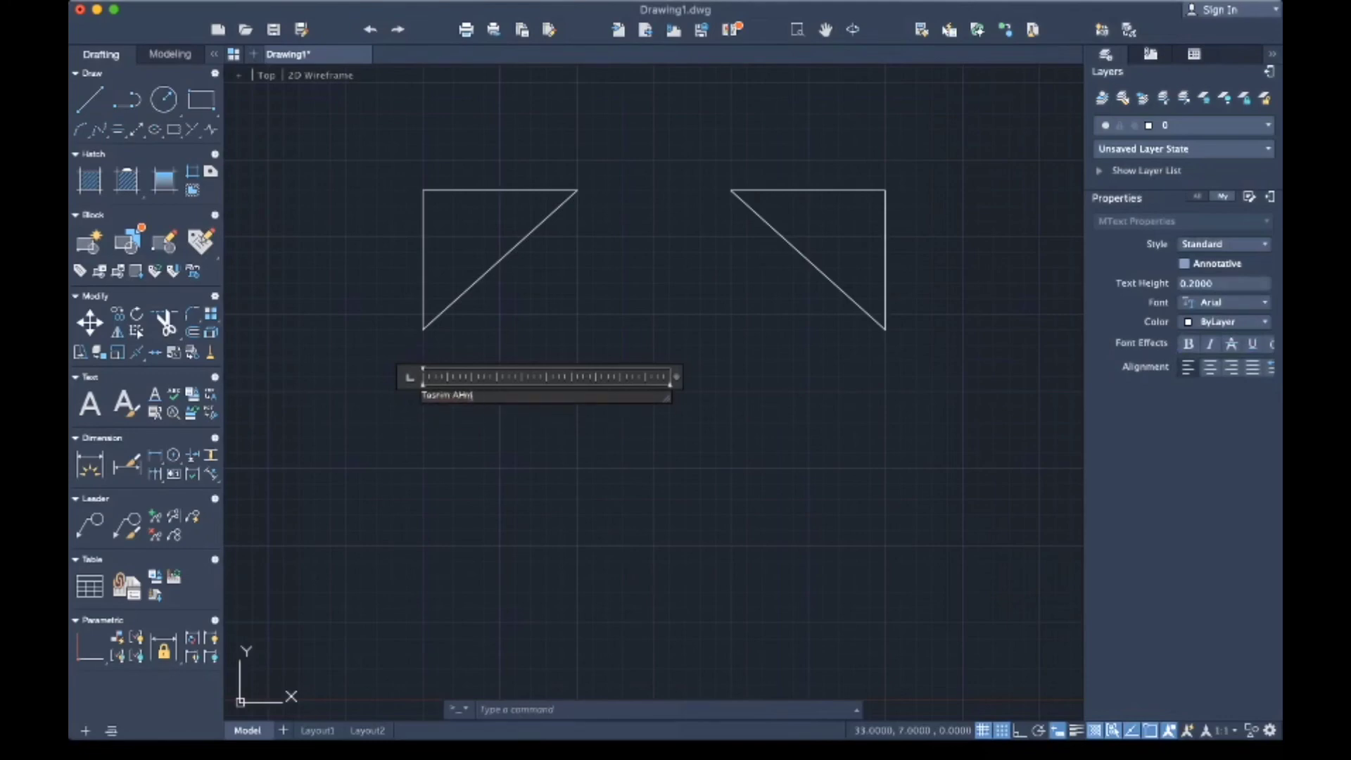
type("hmed")
key("super+a")
type("0.6")
key("Return")
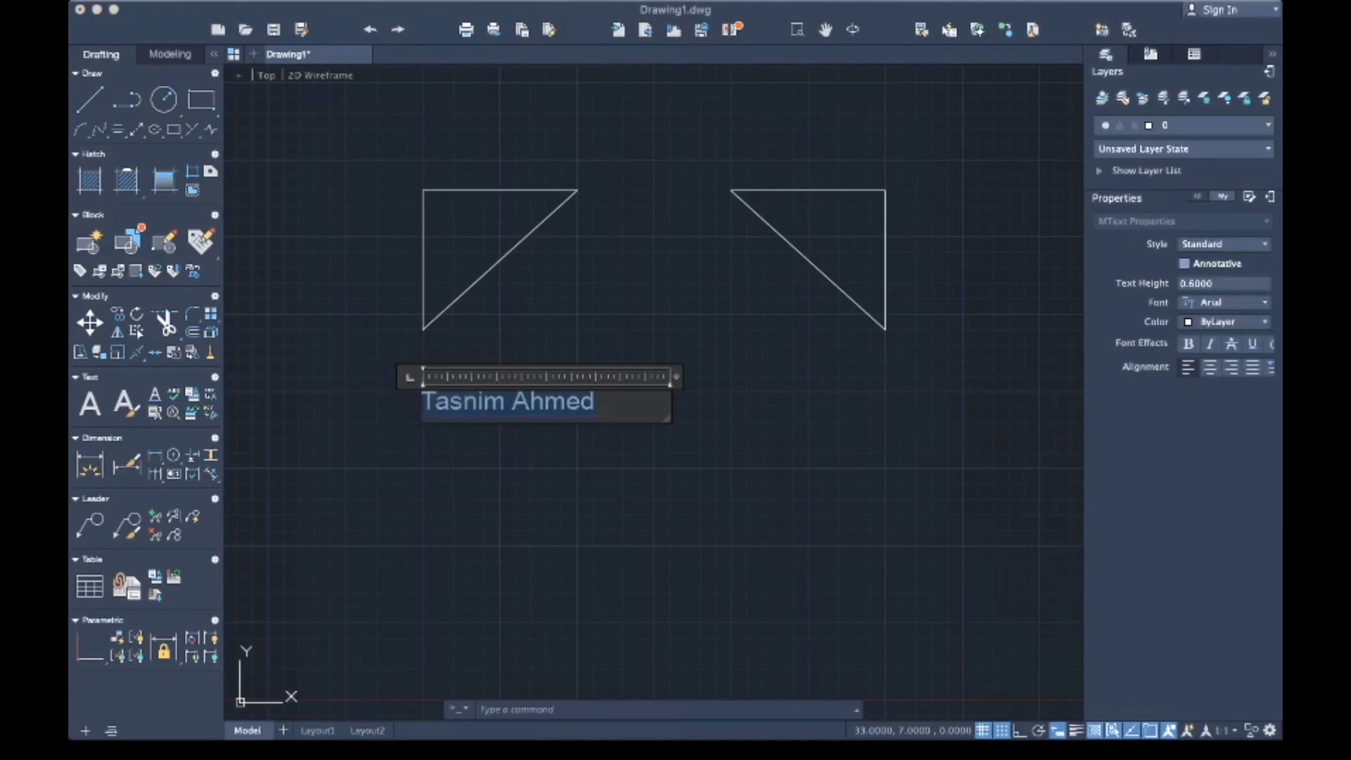
left_click(674, 510)
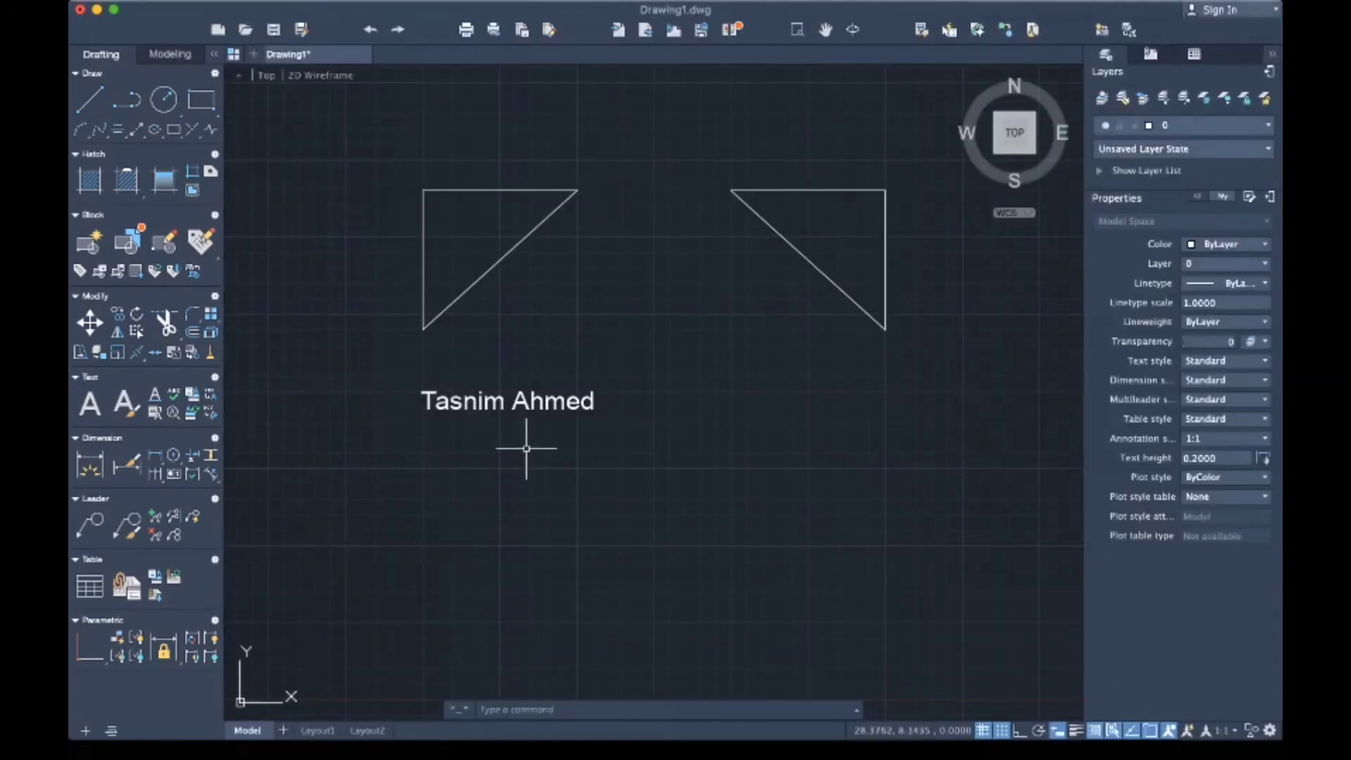
Reopen the name text and add a 'Student ID' line beneath the name.
left_click(526, 400)
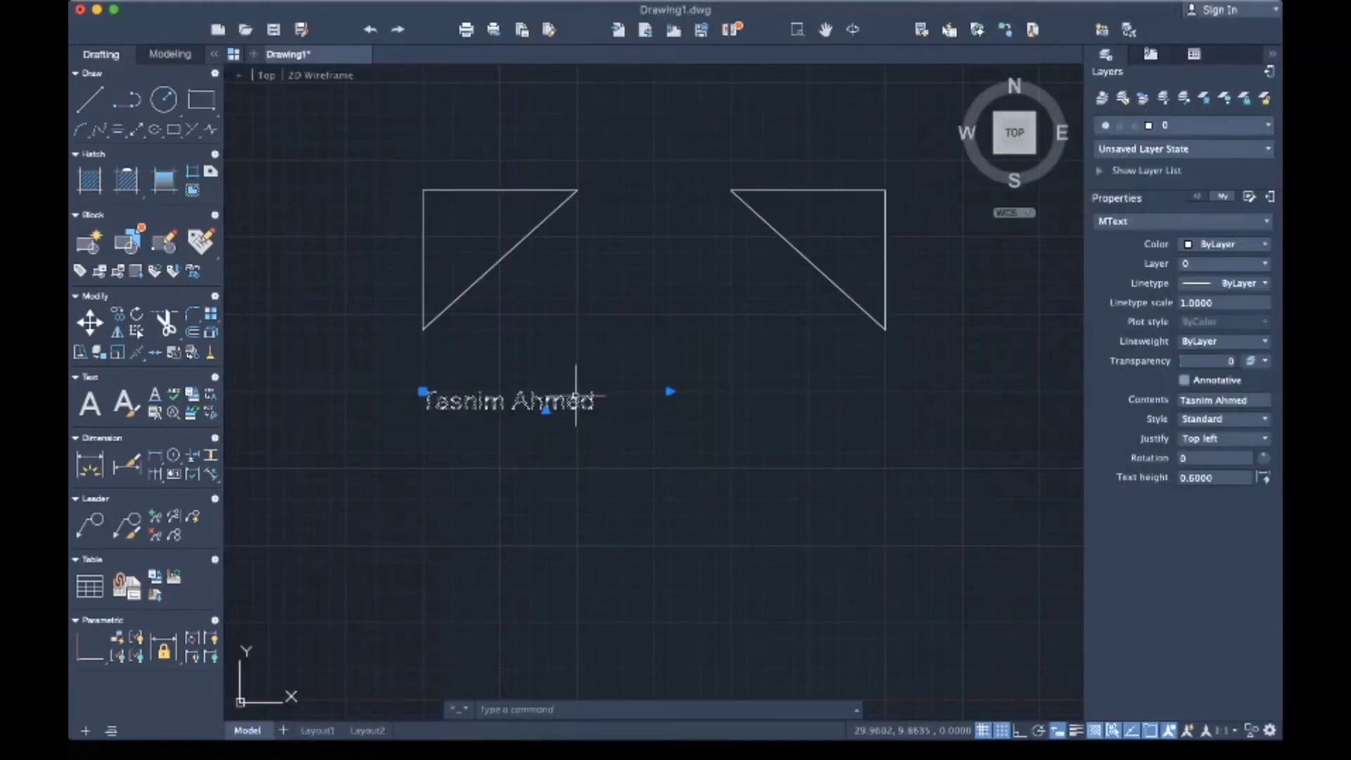
key("Escape")
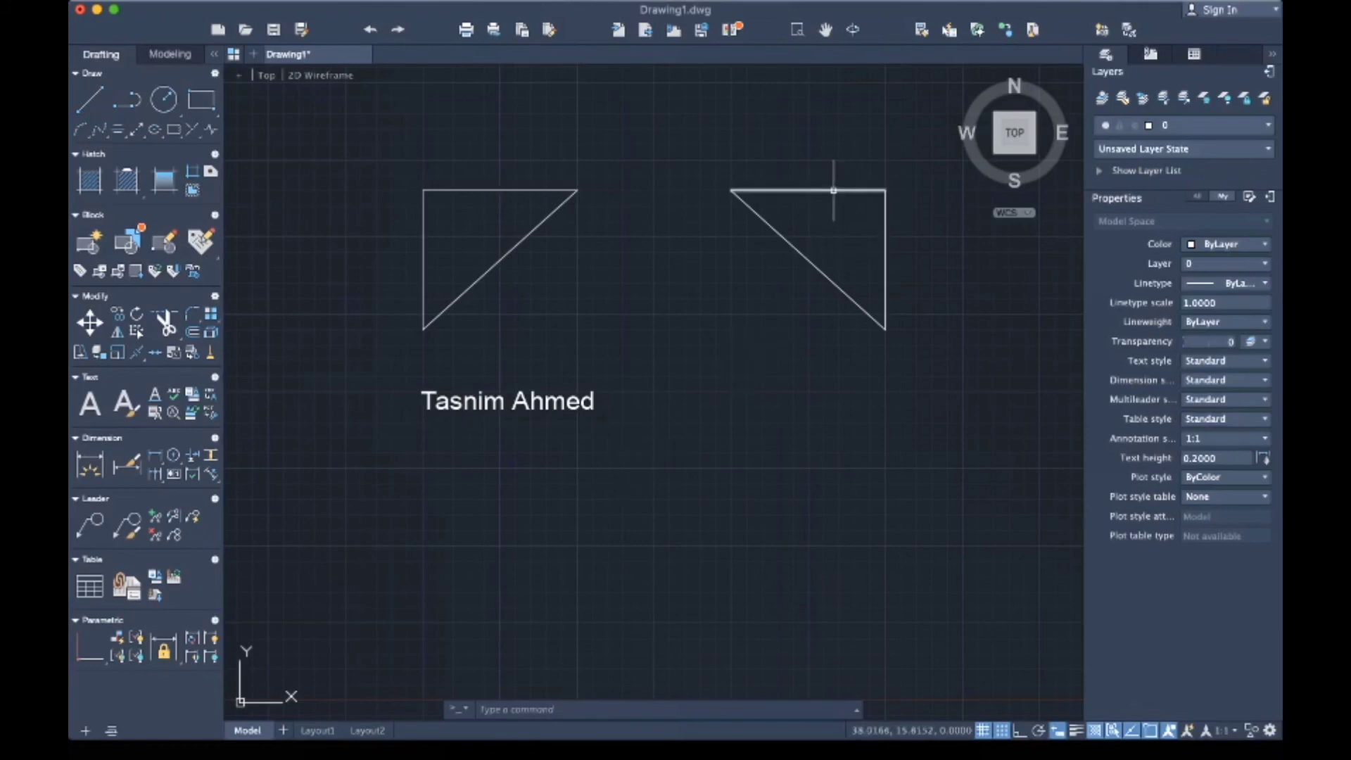
left_click(603, 403)
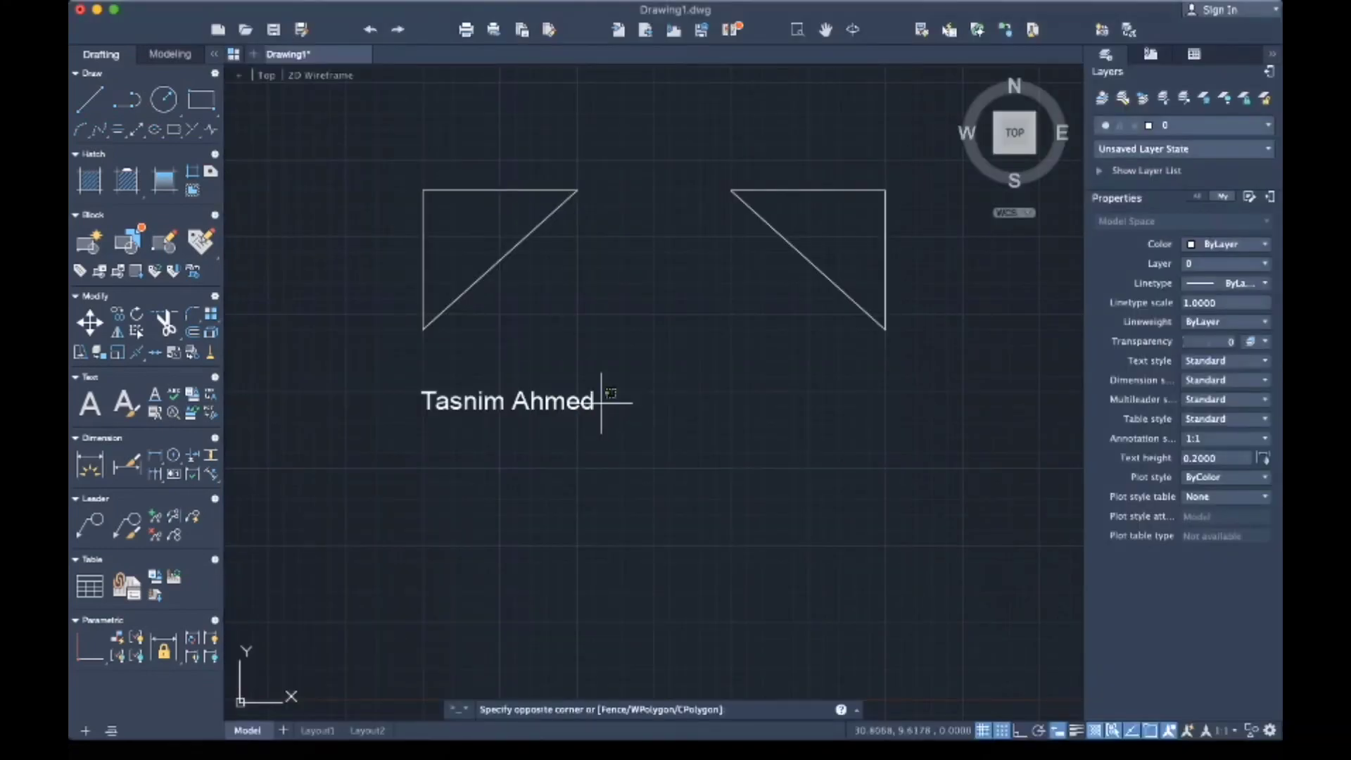
left_click(578, 407)
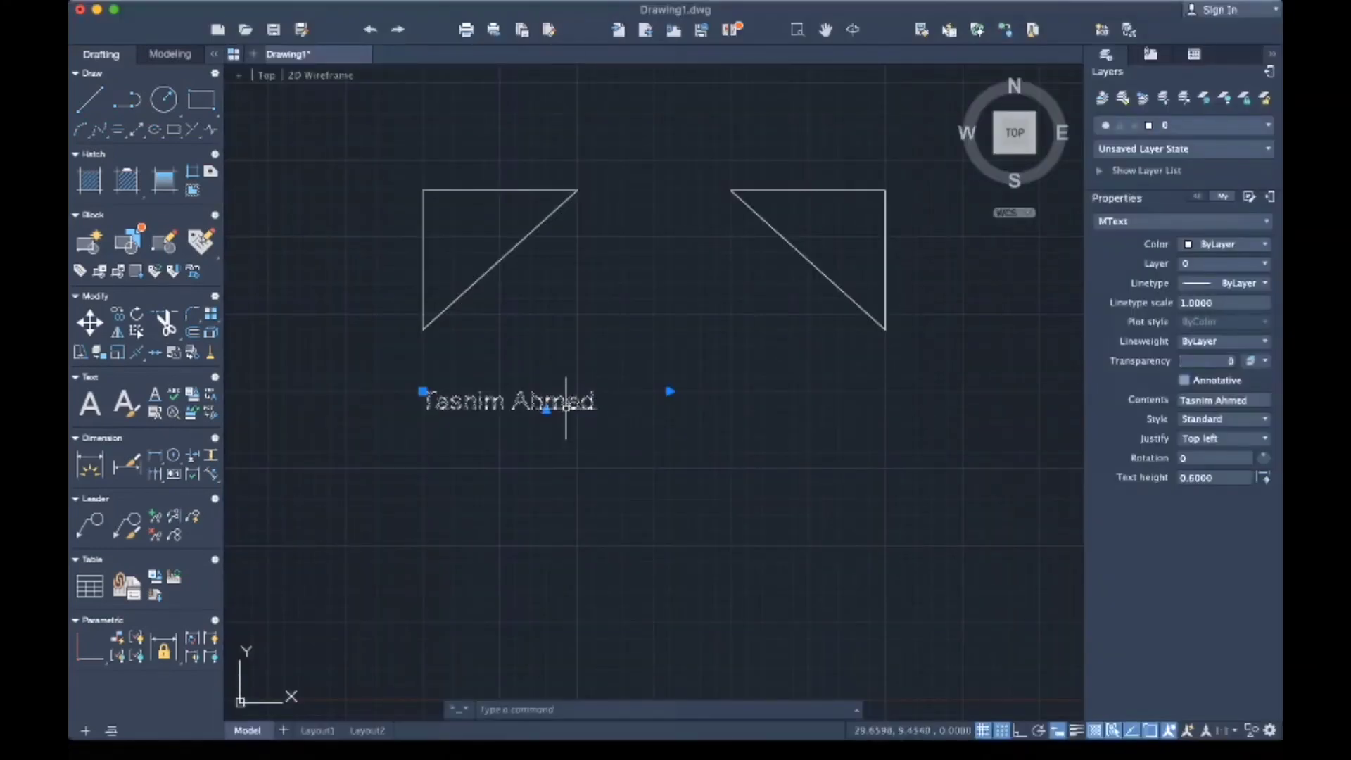
double_click(567, 401)
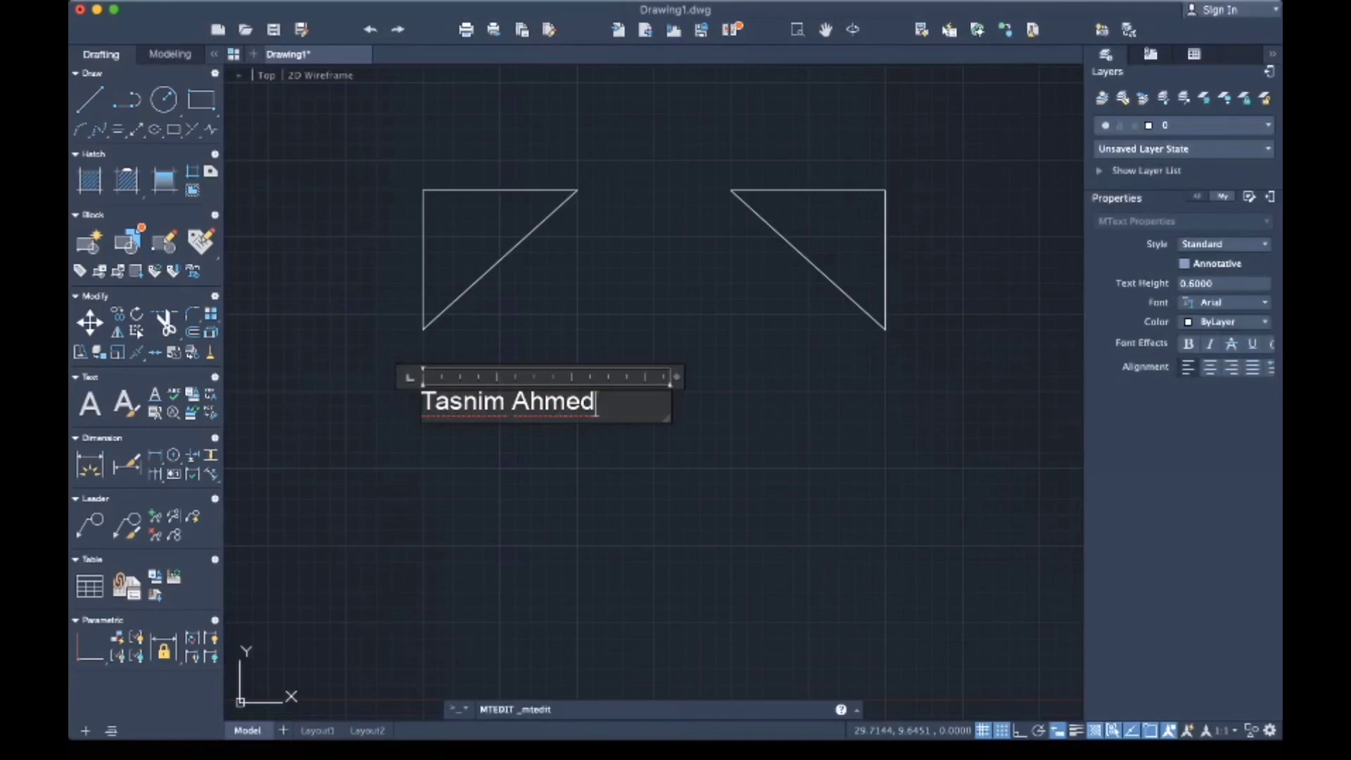
key("Return")
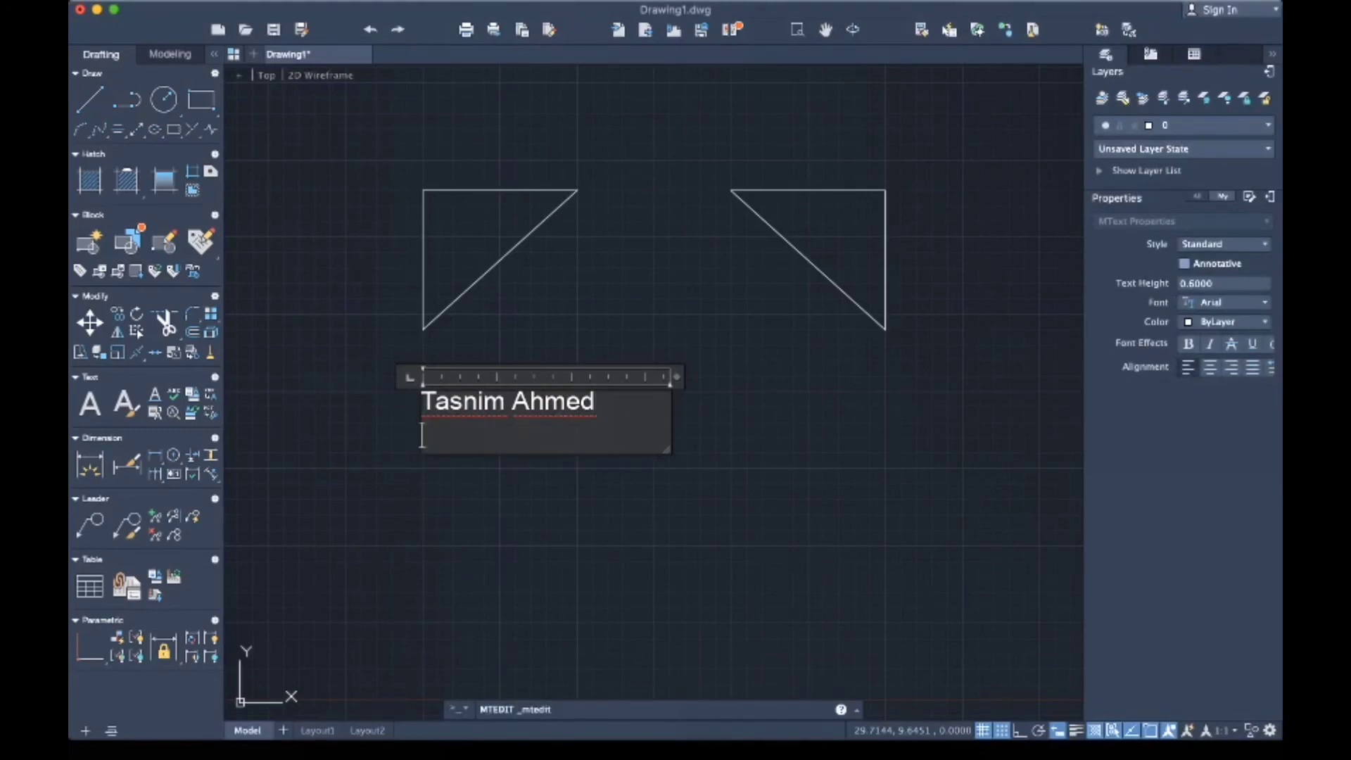
type("Student ID")
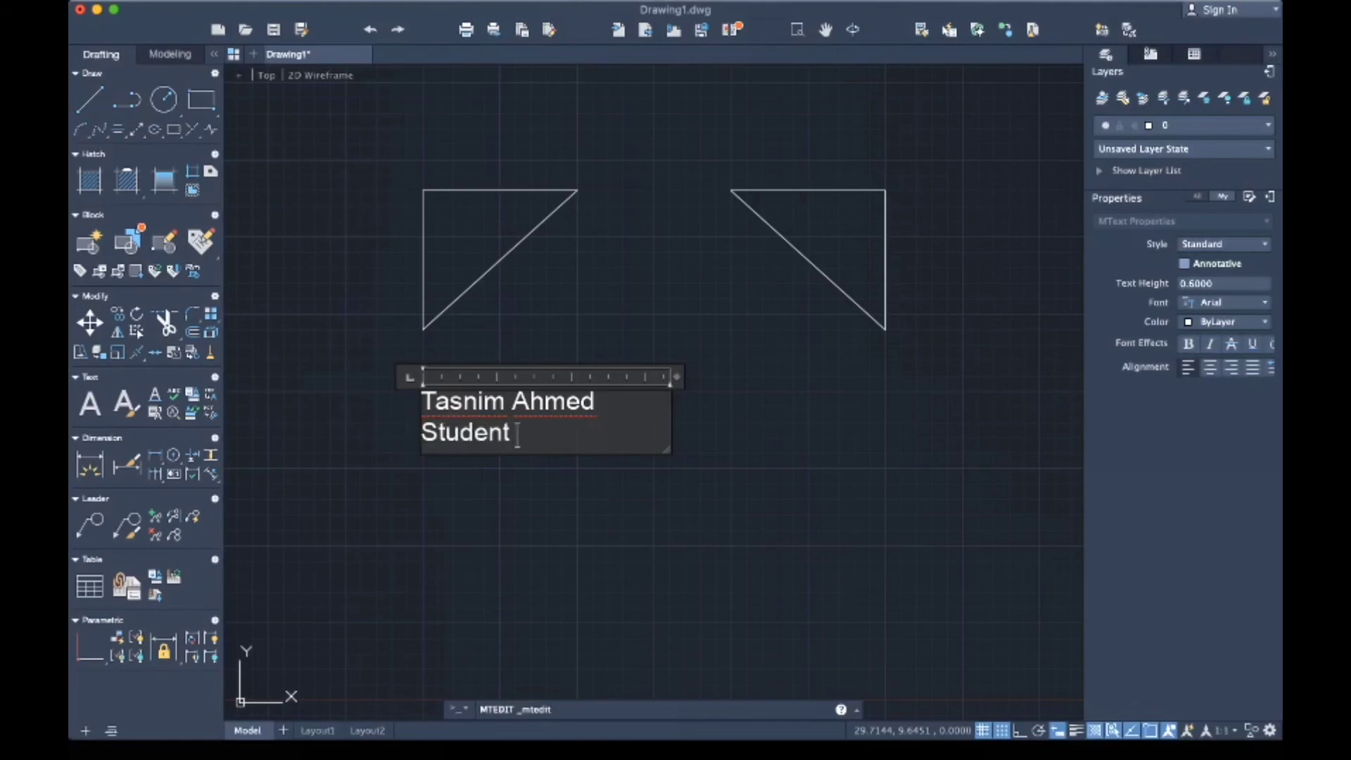
Add lines 'CSE - 1 - A' and 'Islamic University of Technology (IUT)', then commit the text.
key("Return")
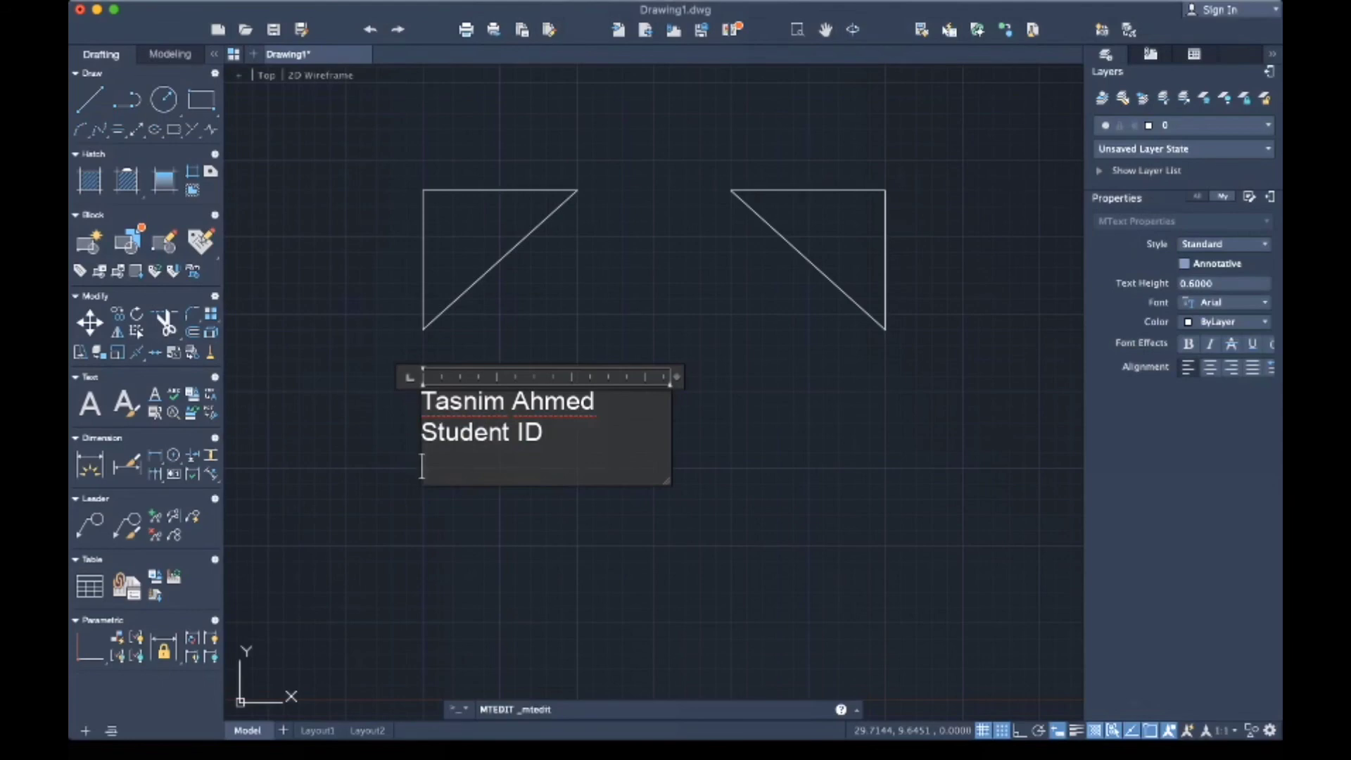
type("CSE - 1 - A")
key("Return")
type("Isla")
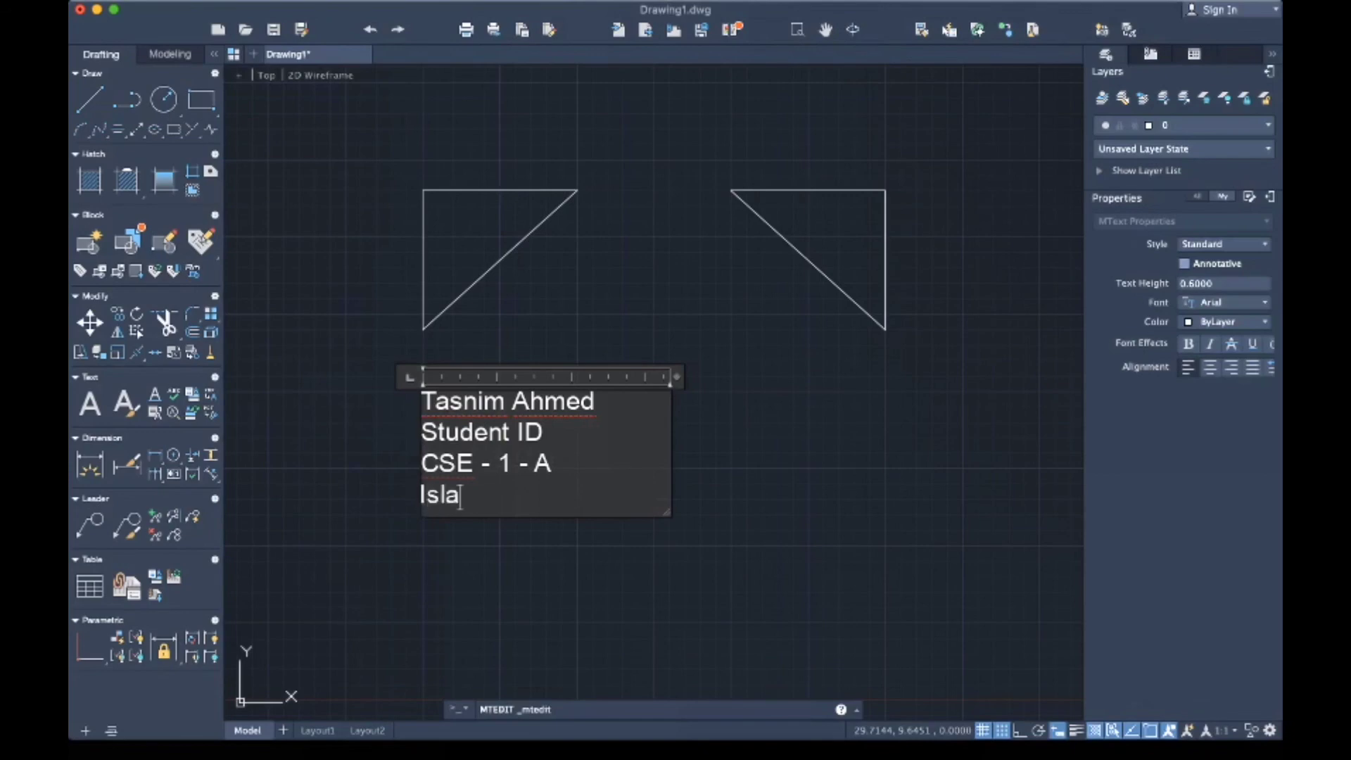
type("mic Unie")
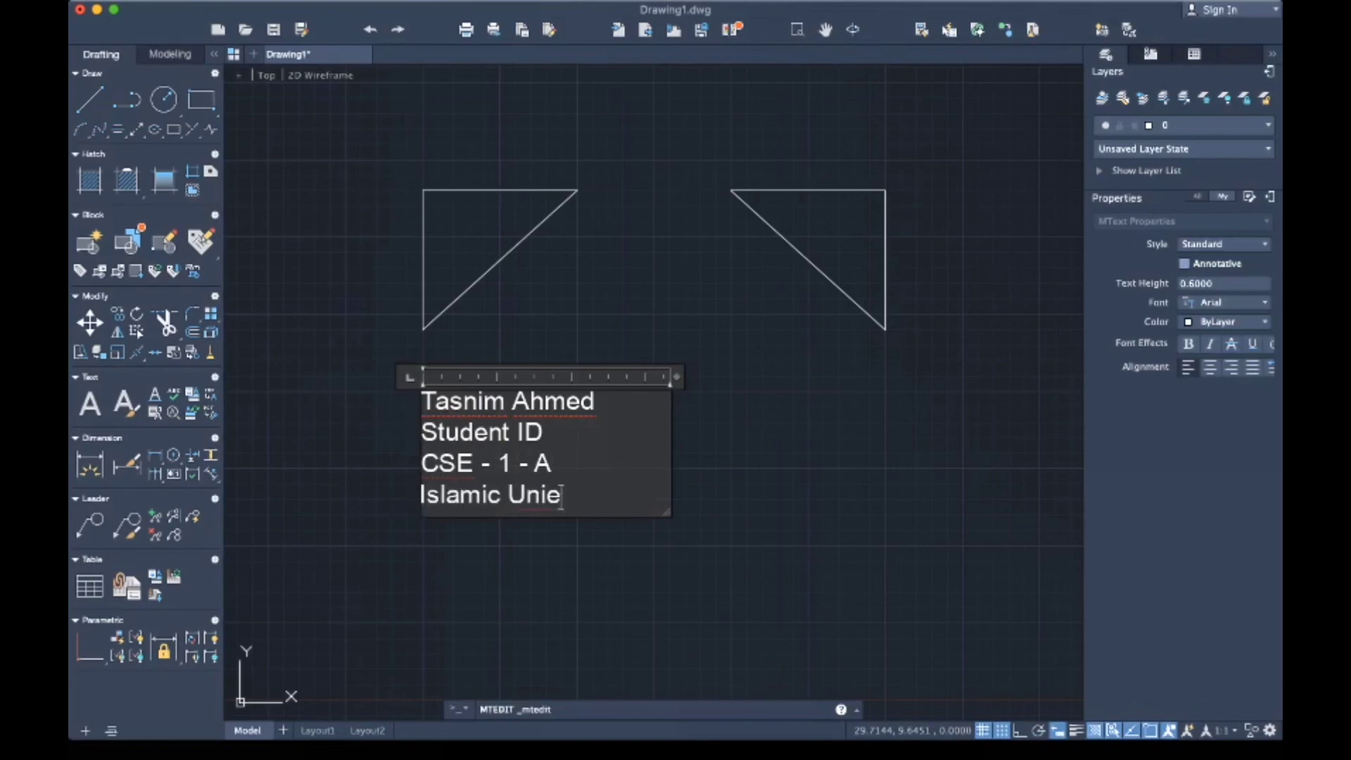
key("BackSpace")
type("versity of")
key("Return")
type("Tec")
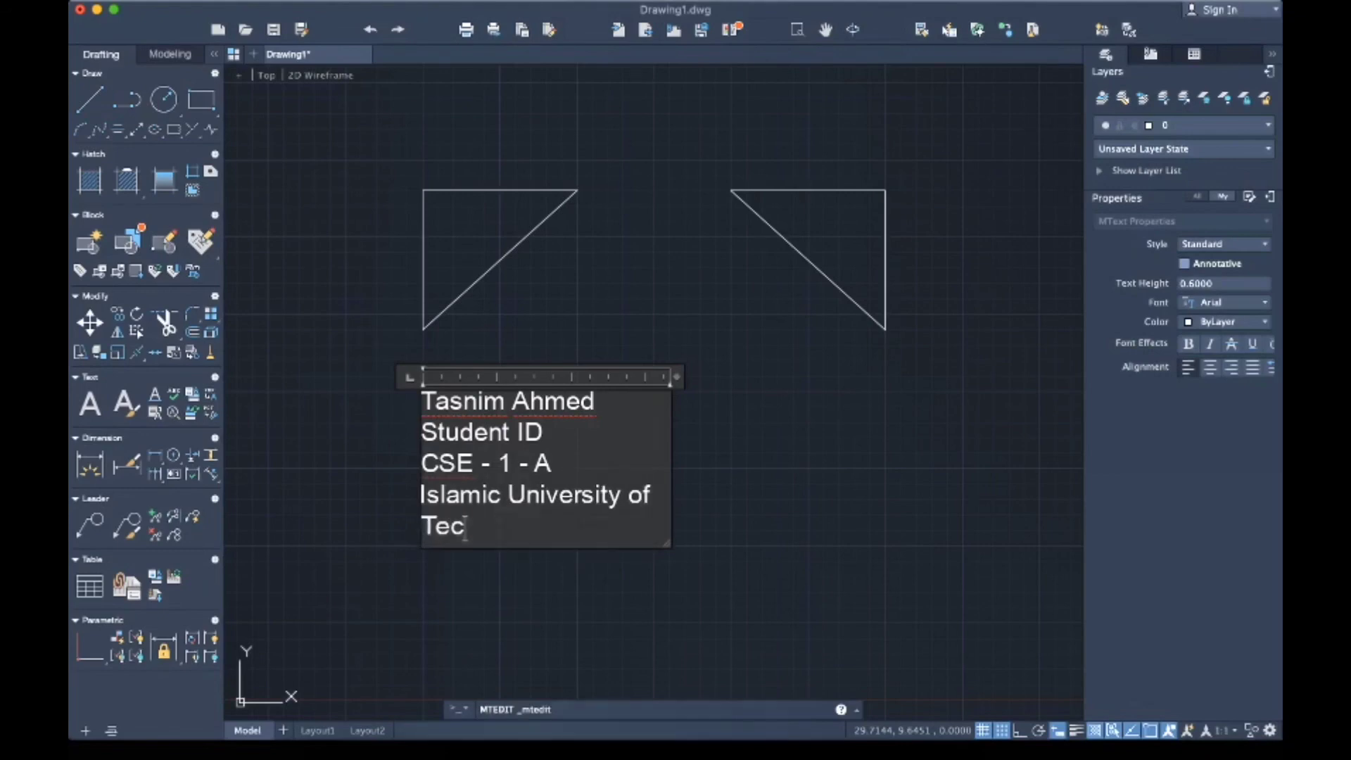
type("hnology ()")
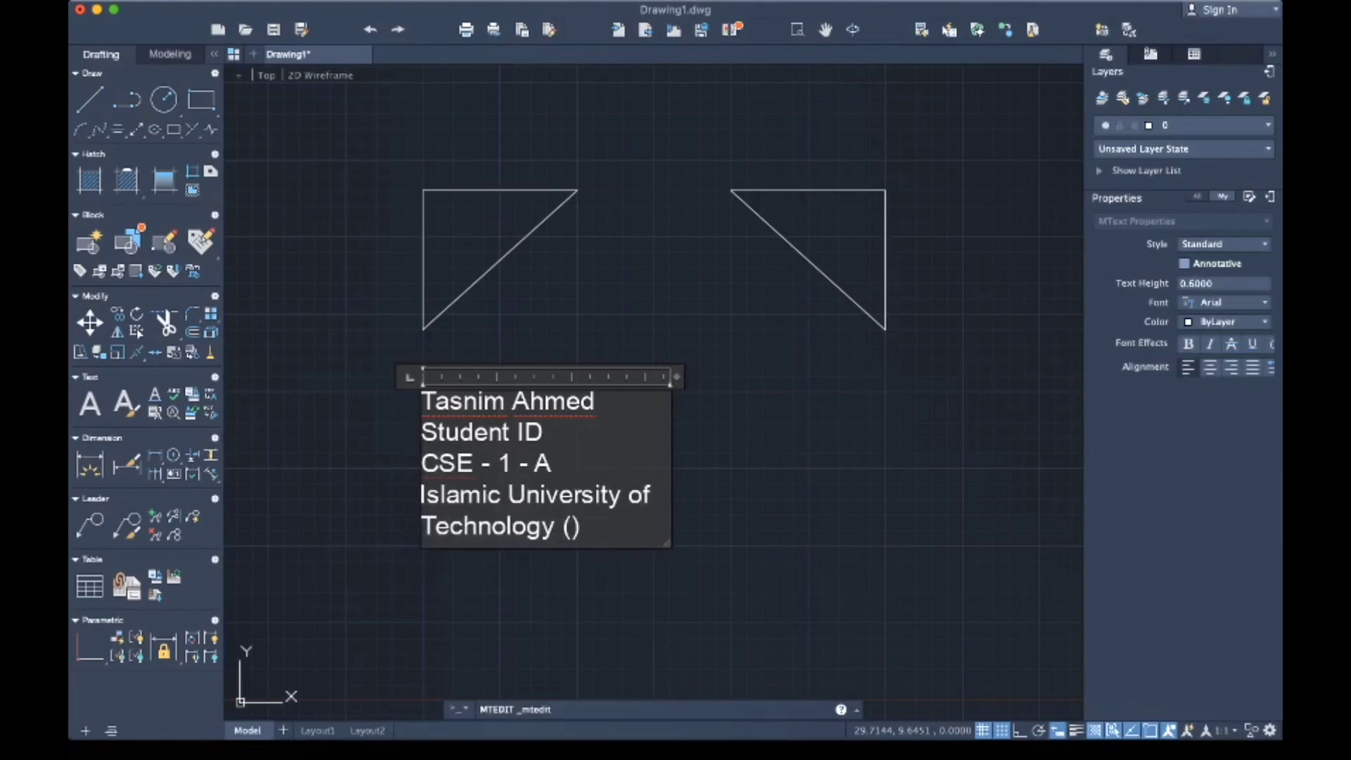
key("Left")
type("IUT")
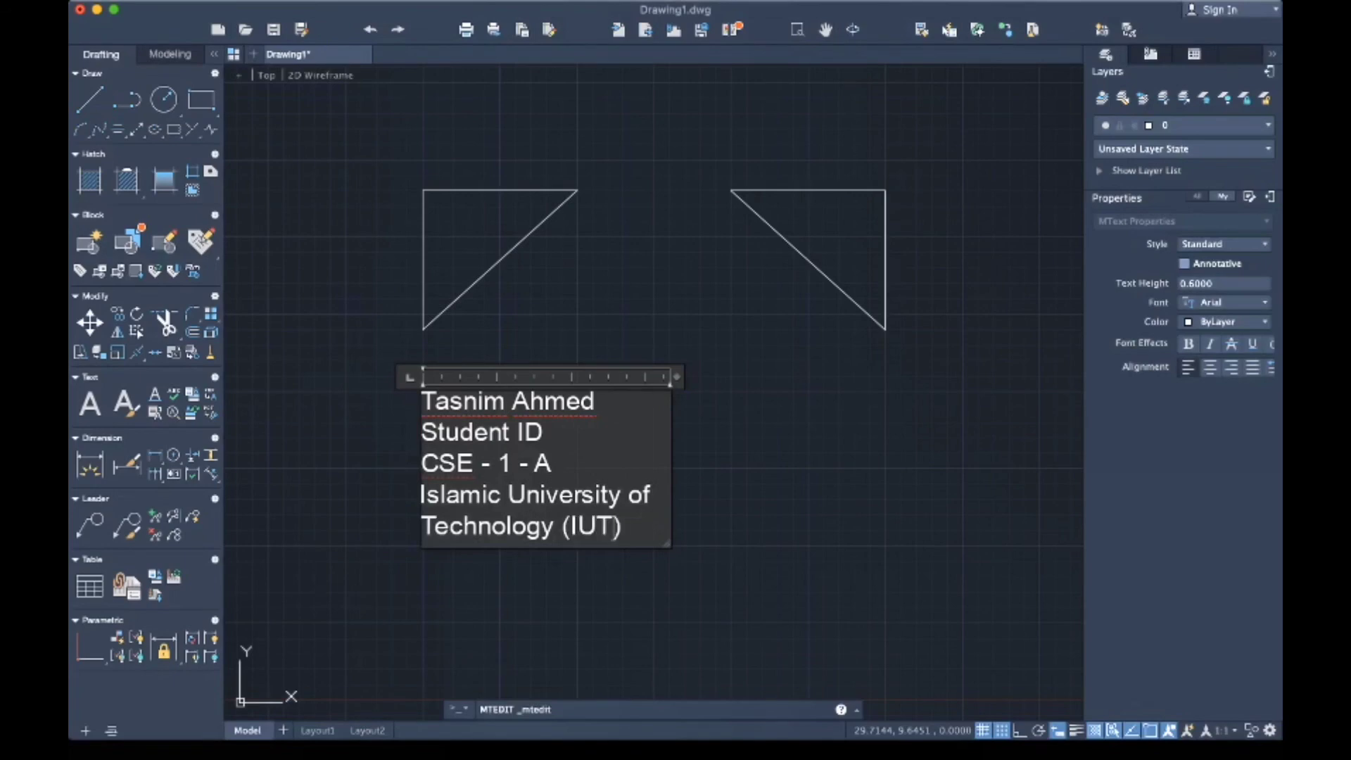
key("Escape")
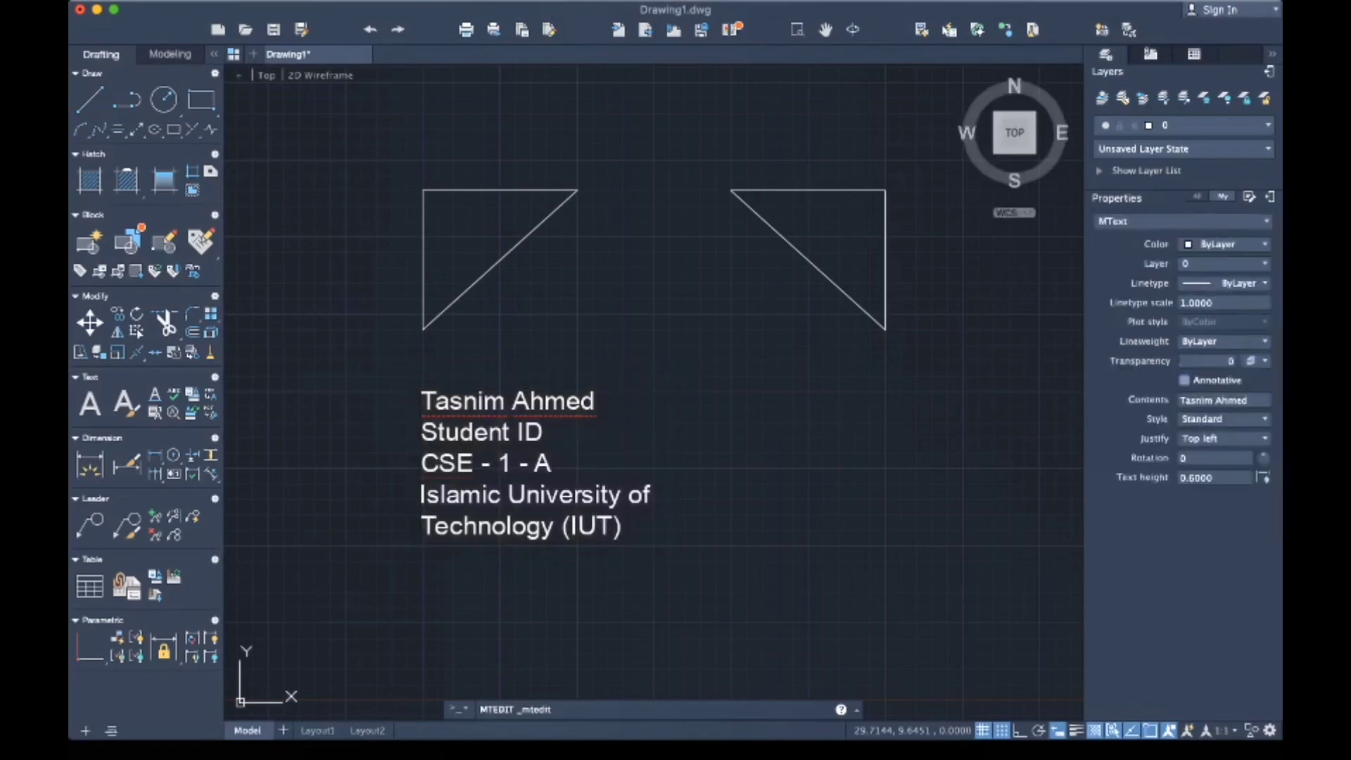